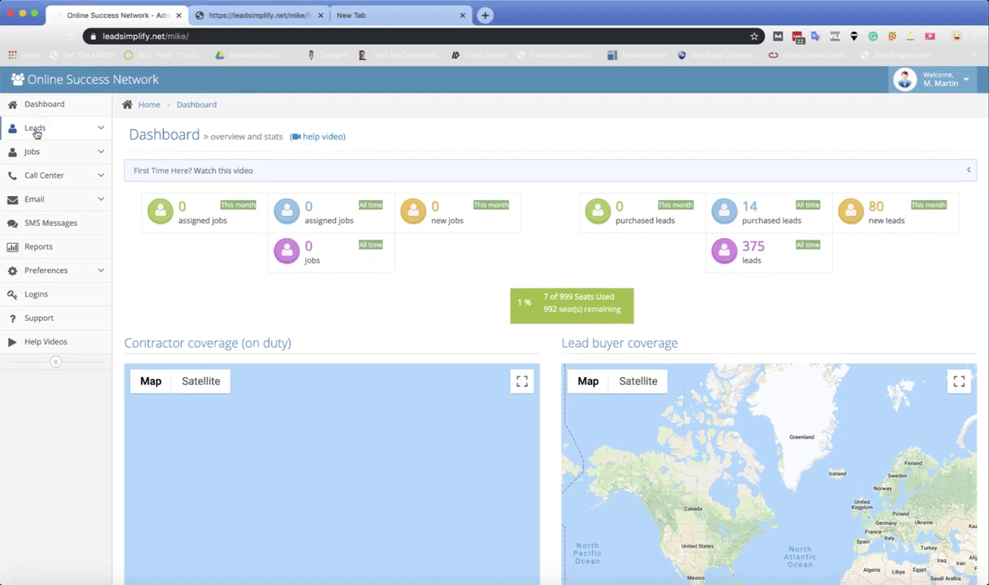
Step: Go to Leads > Form Builder to preview a lead-capture form and its iframe embed code
{"action": "left_click", "coordinate": [36, 133]}
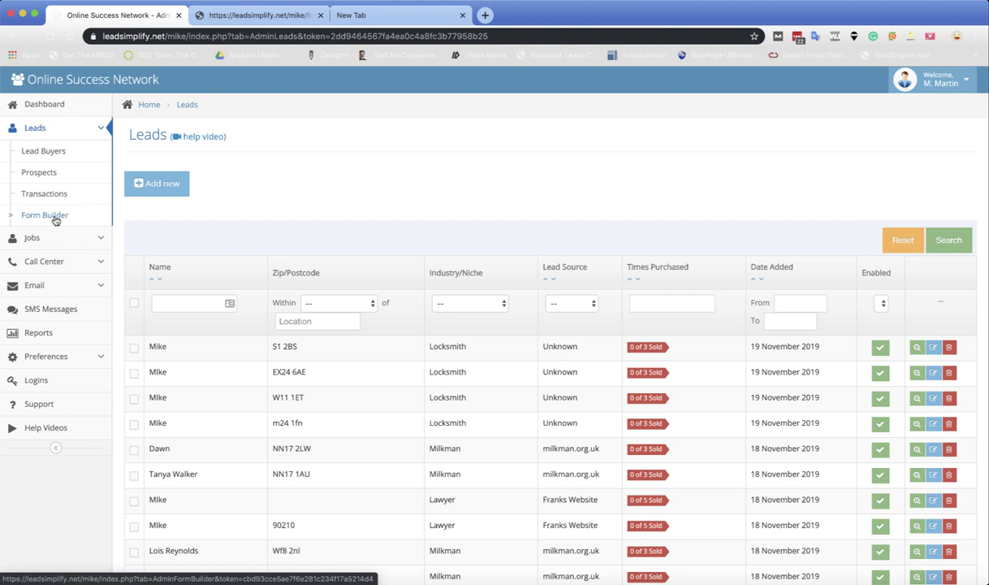
{"action": "left_click", "coordinate": [56, 221]}
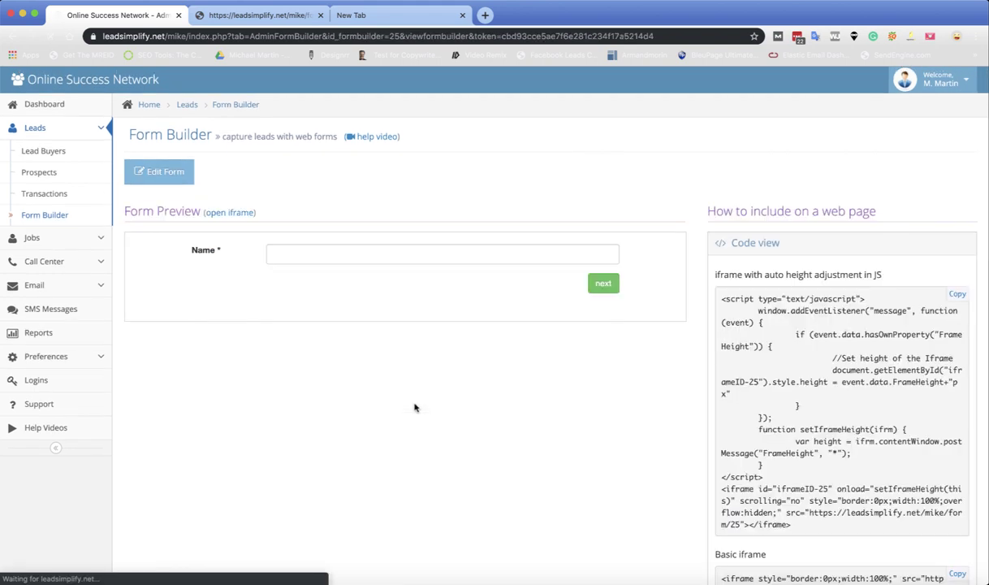
Step: Look through the Locksmith form's settings and fields, then open the Preferences page
{"action": "left_click", "coordinate": [175, 174]}
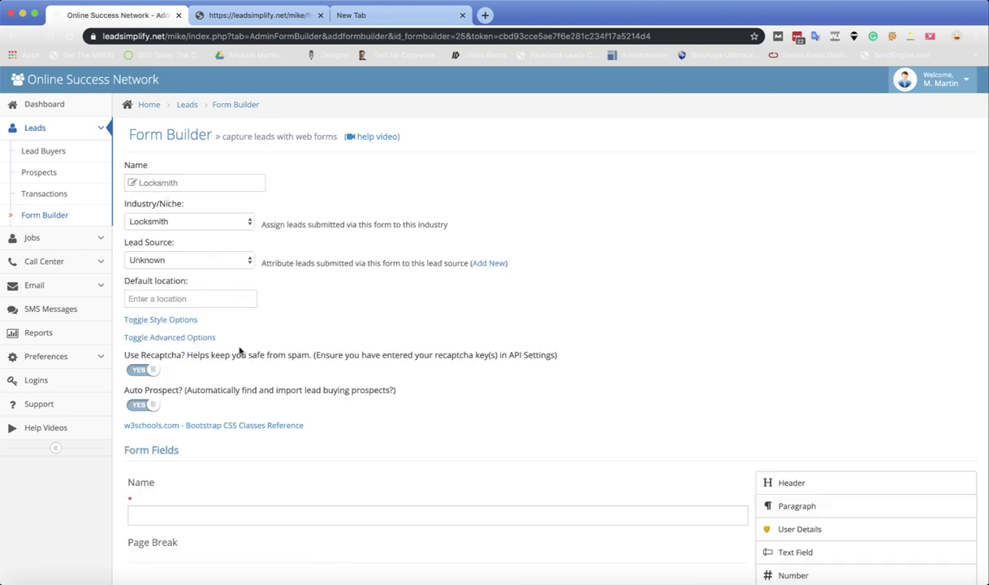
{"action": "scroll", "coordinate": [321, 298], "scroll_direction": "down", "scroll_amount": 2}
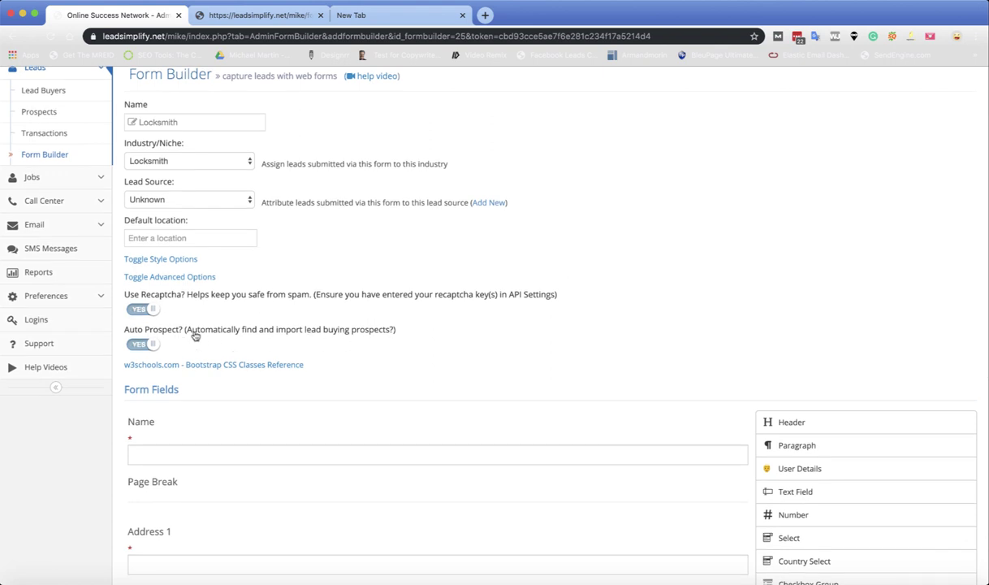
{"action": "scroll", "coordinate": [305, 404], "scroll_direction": "down", "scroll_amount": 10}
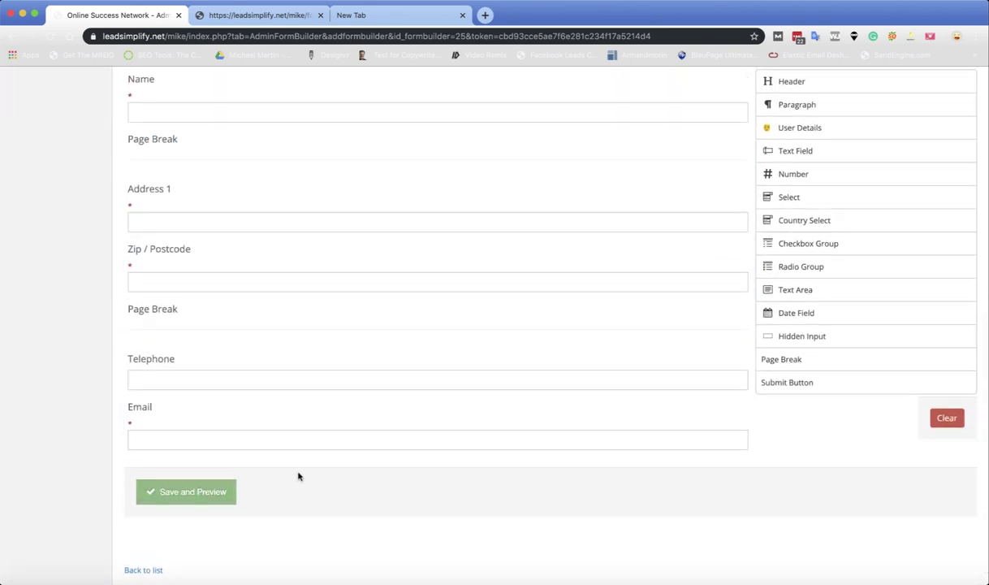
{"action": "scroll", "coordinate": [298, 474], "scroll_direction": "up", "scroll_amount": 10}
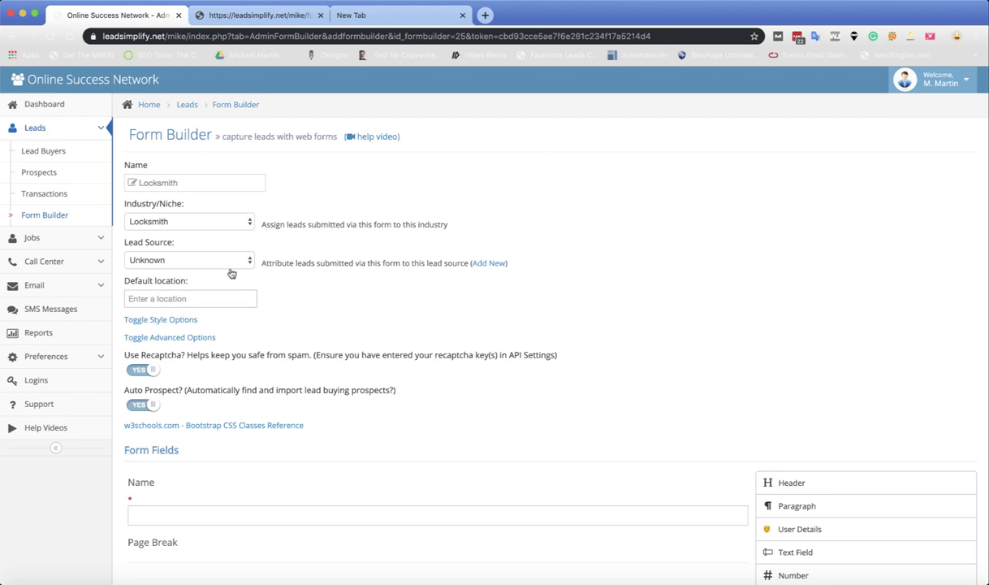
{"action": "left_click", "coordinate": [61, 357]}
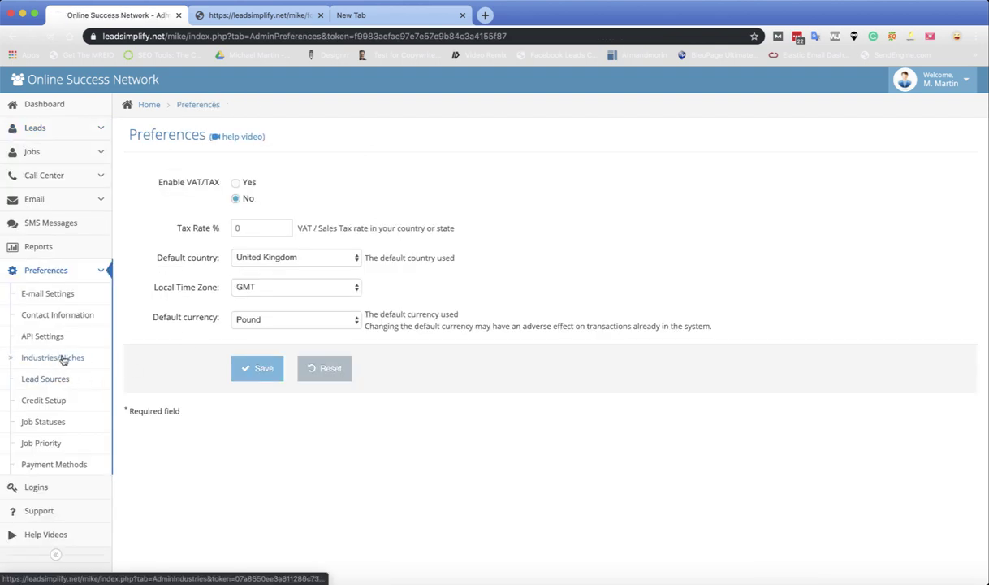
Step: Check that the Locksmith industry's prospecting search term is 'Locksmiths in', then return to Leads
{"action": "left_click", "coordinate": [63, 358]}
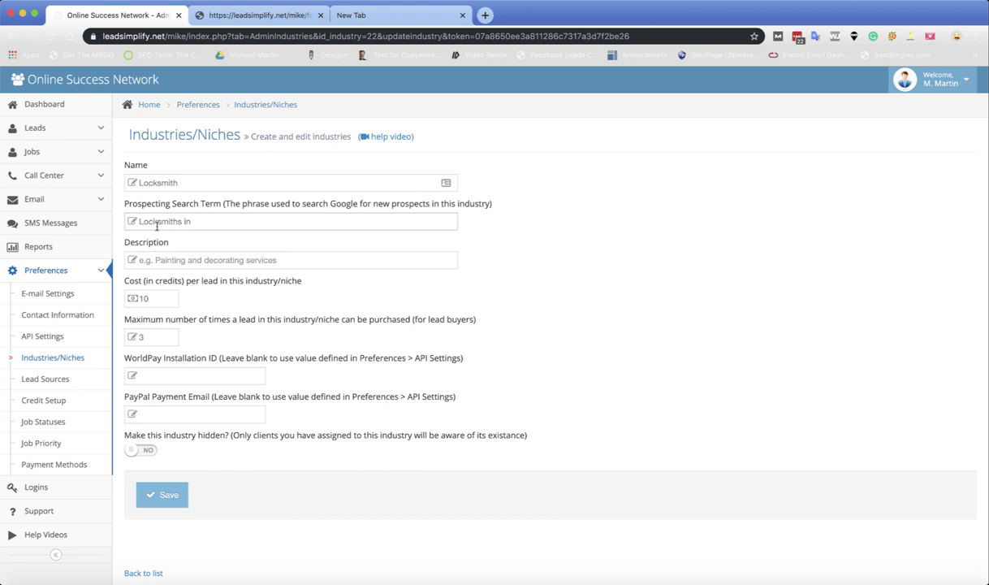
{"action": "left_click", "coordinate": [201, 224]}
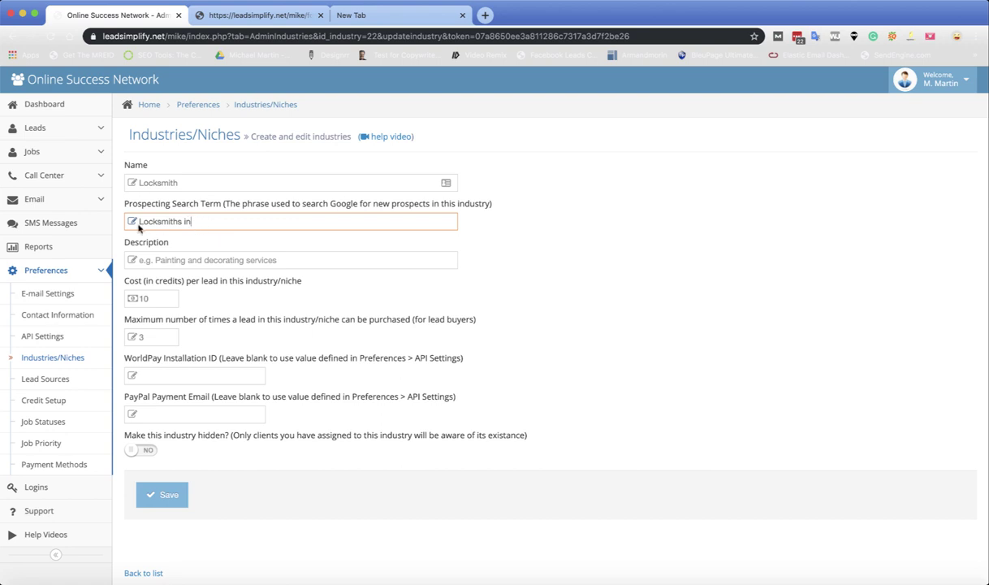
{"action": "left_click", "coordinate": [46, 128]}
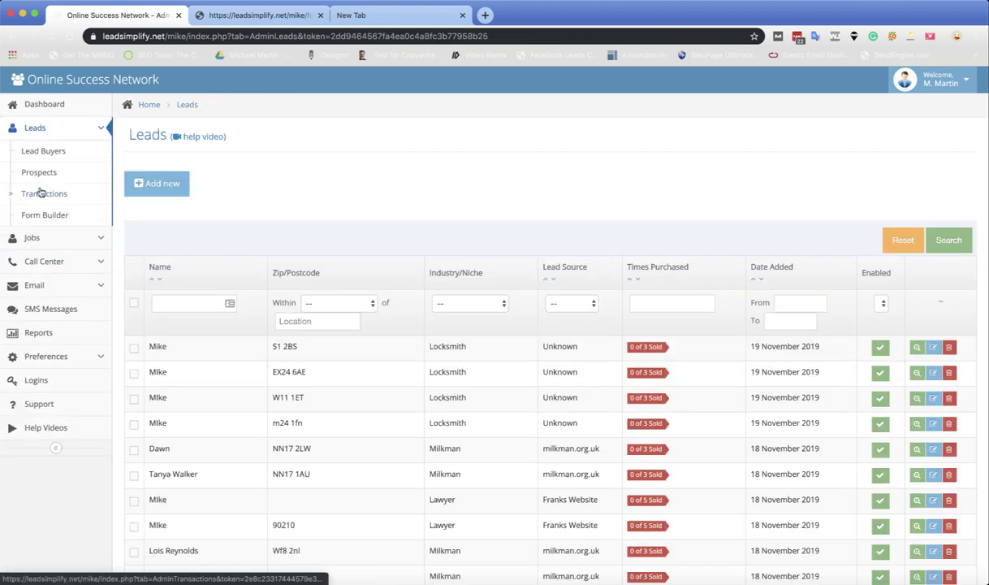
Step: Open the Locksmith form editor and review its Name, Address 1, Zip / Postcode, Telephone and Email fields
{"action": "left_click", "coordinate": [43, 215]}
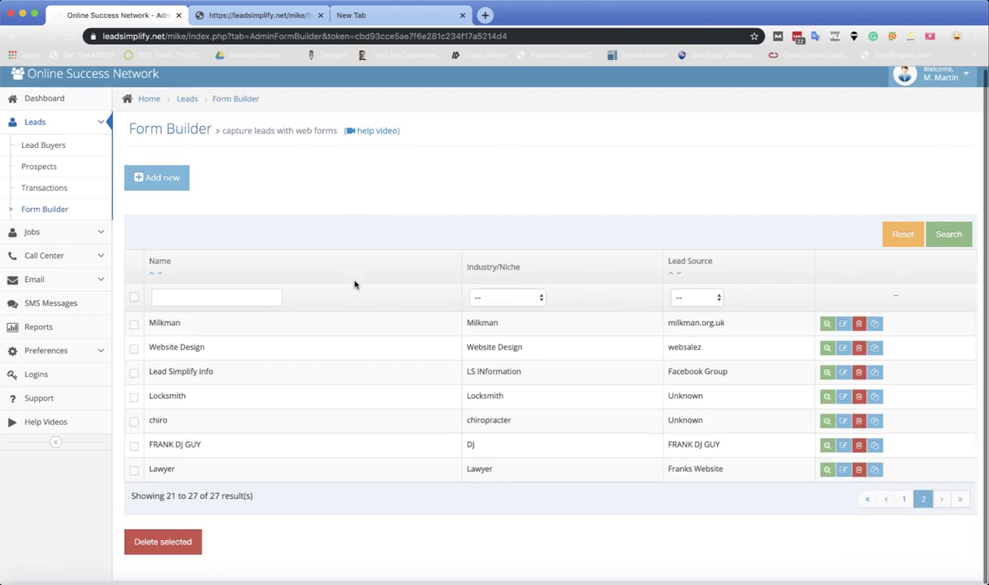
{"action": "left_click", "coordinate": [238, 407]}
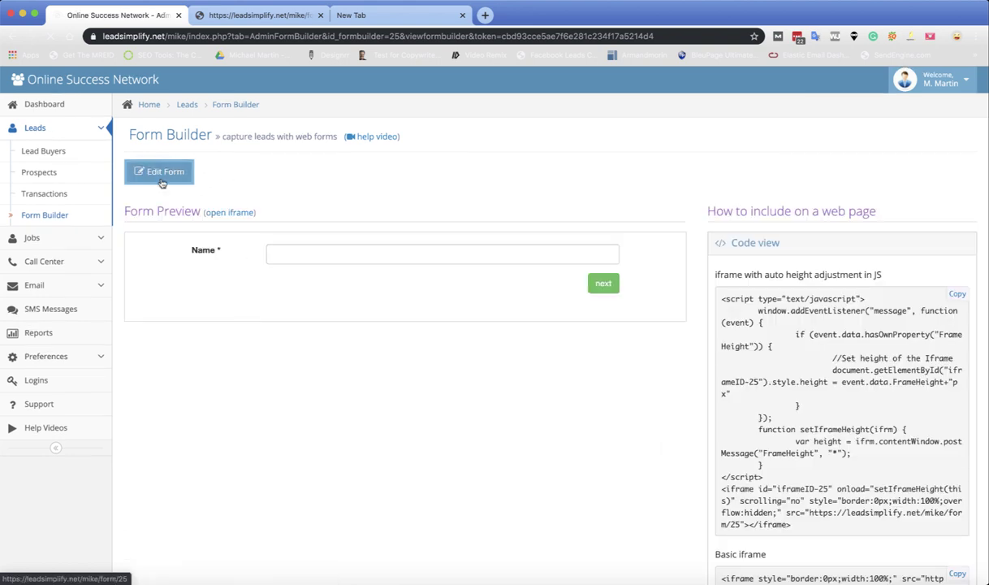
{"action": "left_click", "coordinate": [171, 184]}
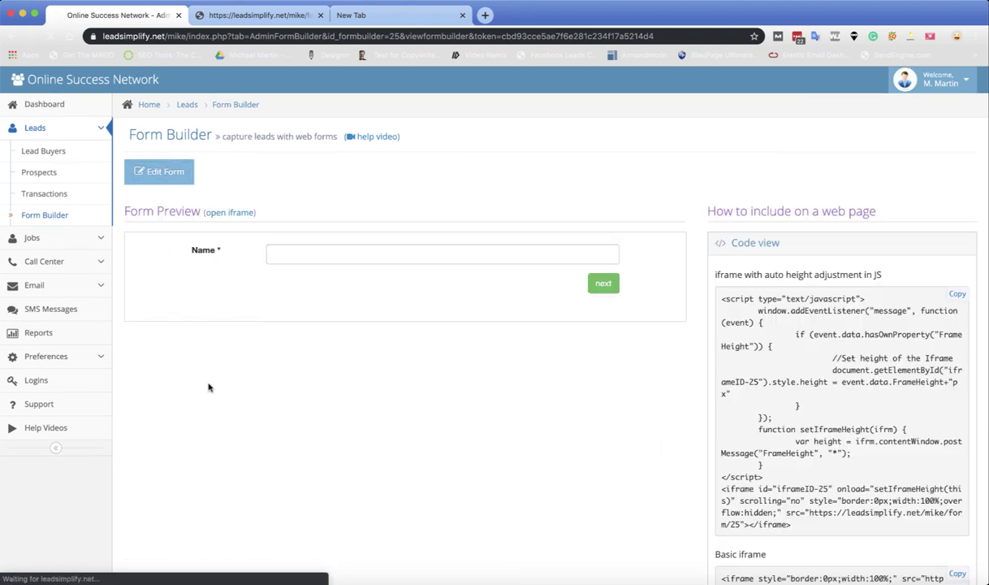
{"action": "left_click", "coordinate": [174, 182]}
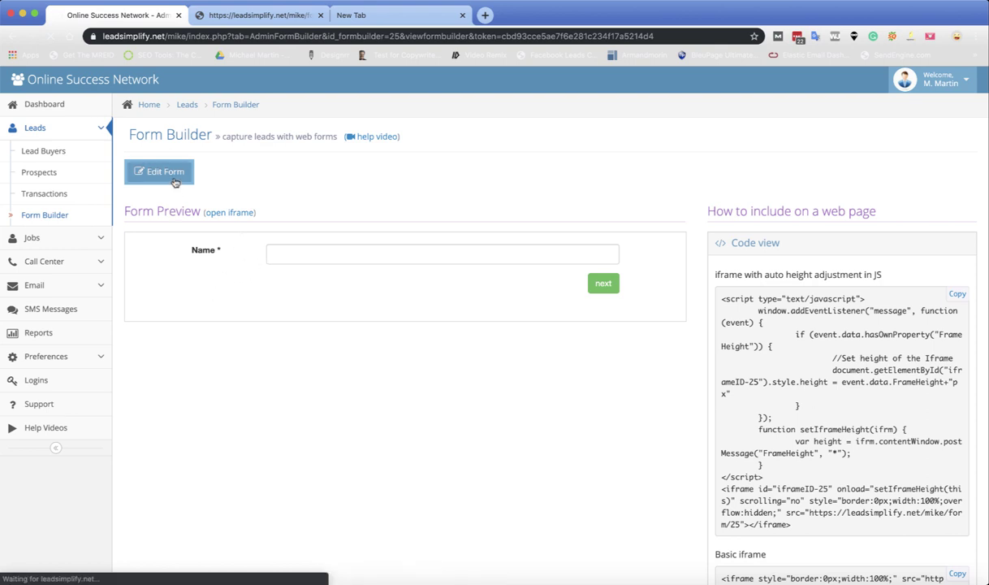
{"action": "scroll", "coordinate": [187, 365], "scroll_direction": "down", "scroll_amount": 2}
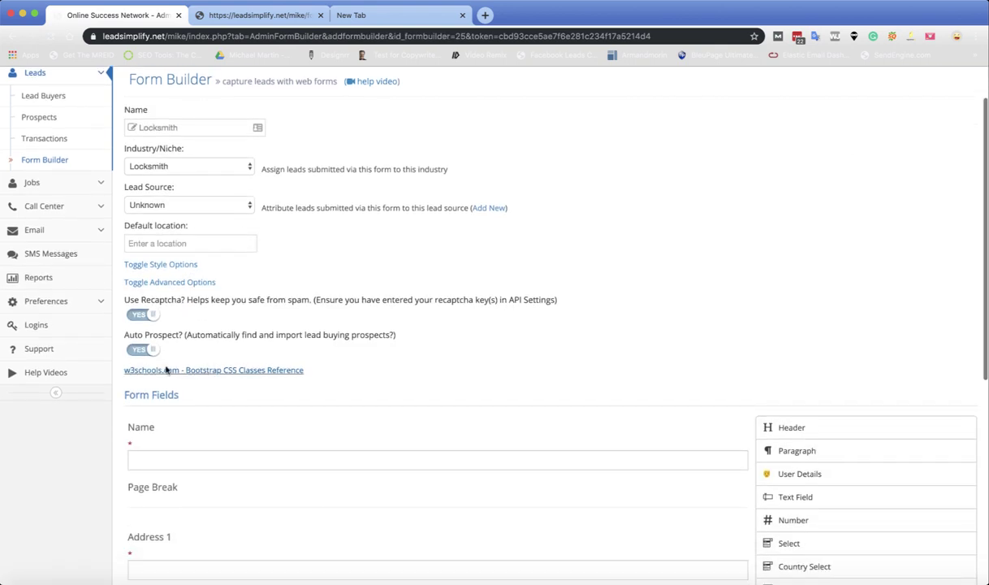
{"action": "scroll", "coordinate": [341, 349], "scroll_direction": "down", "scroll_amount": 5}
{"action": "scroll", "coordinate": [342, 349], "scroll_direction": "up", "scroll_amount": 4}
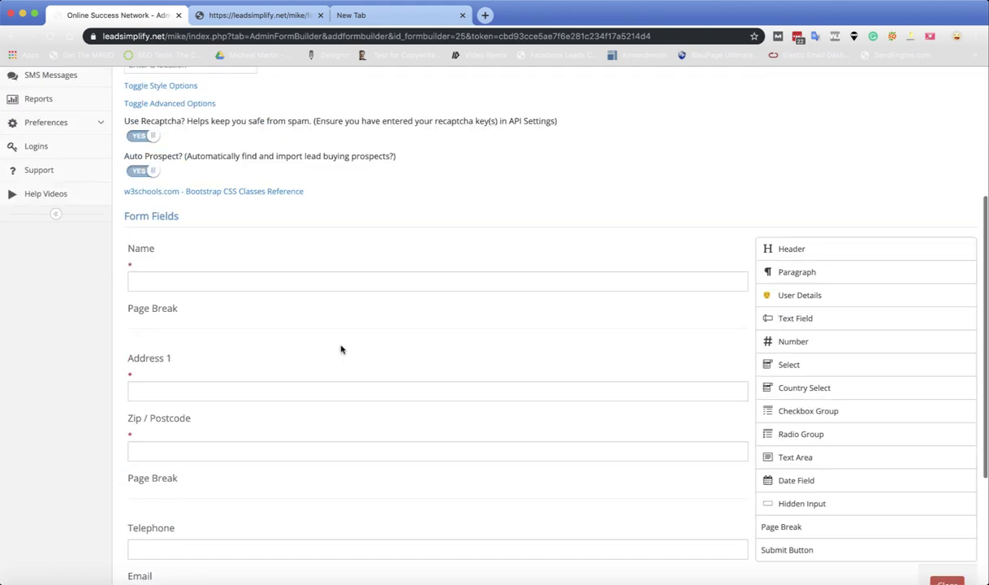
{"action": "scroll", "coordinate": [341, 349], "scroll_direction": "down", "scroll_amount": 2}
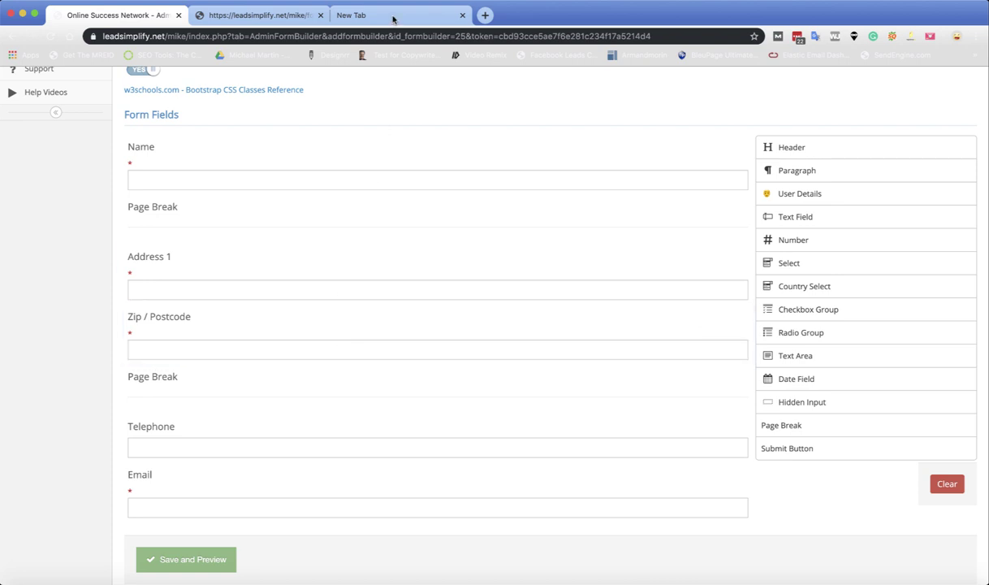
Step: Search Google for 'biggest cities in the UK.'
{"action": "left_click", "coordinate": [393, 16]}
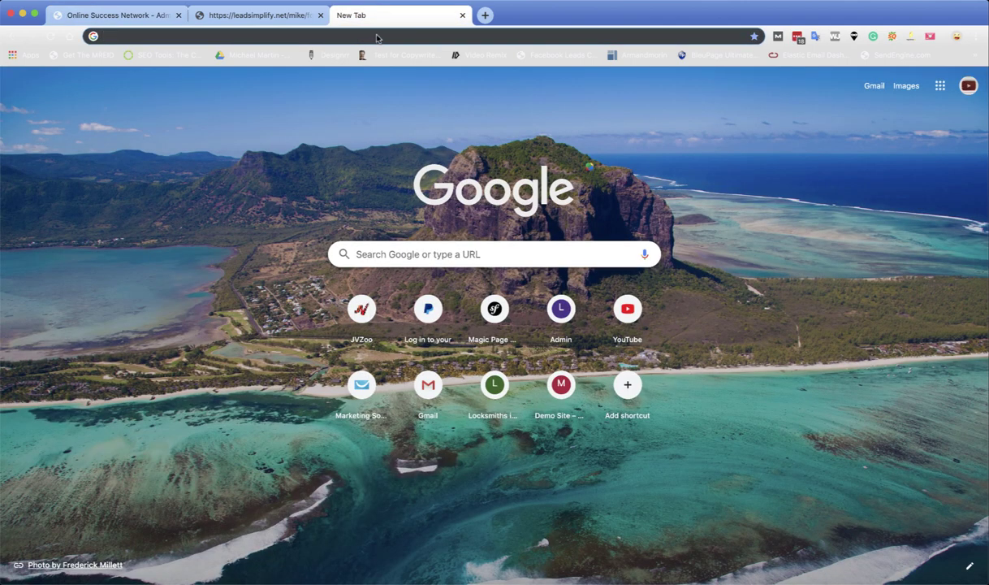
{"action": "type", "text": "bigg"}
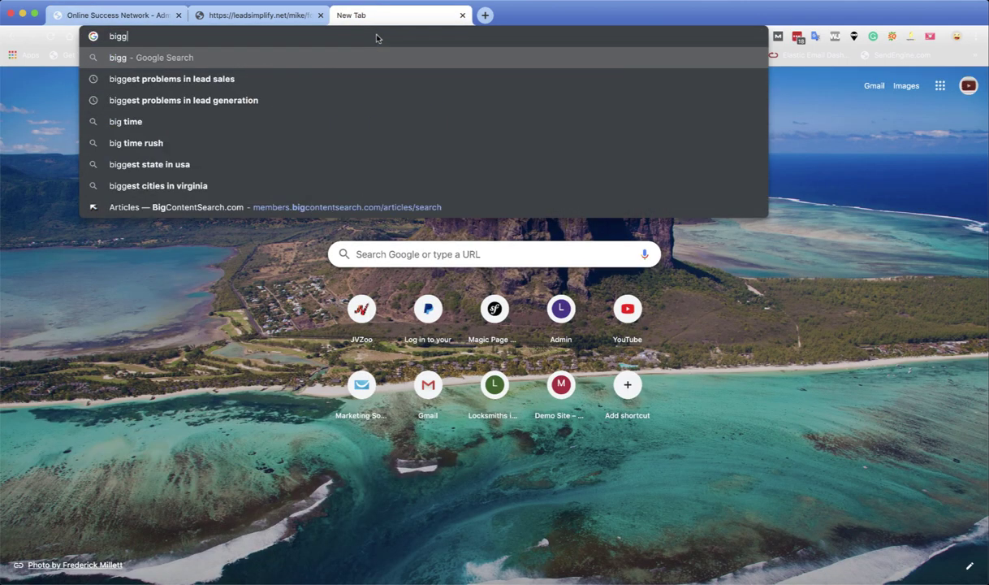
{"action": "type", "text": "est cities in "}
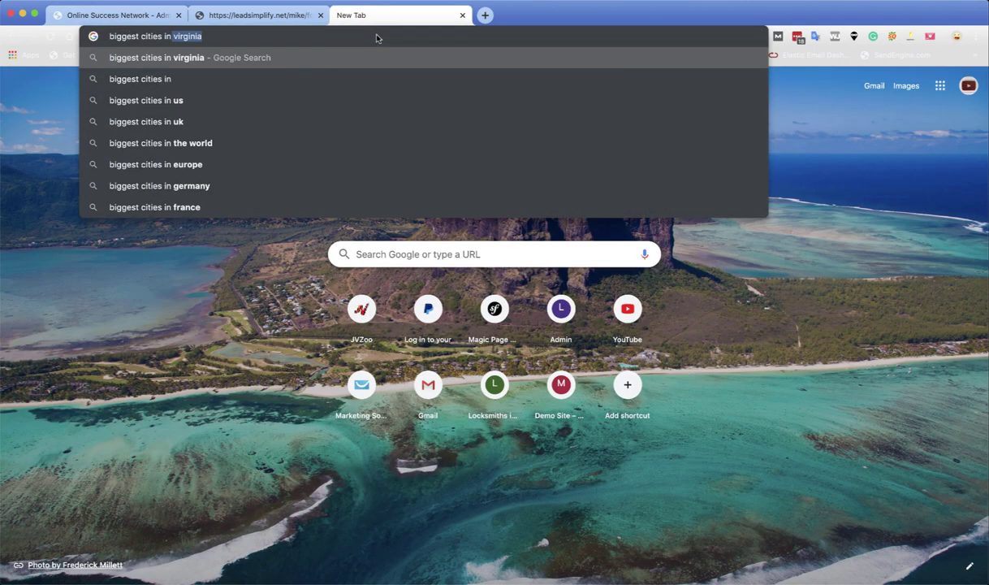
{"action": "type", "text": "the UK."}
{"action": "key", "text": "Return"}
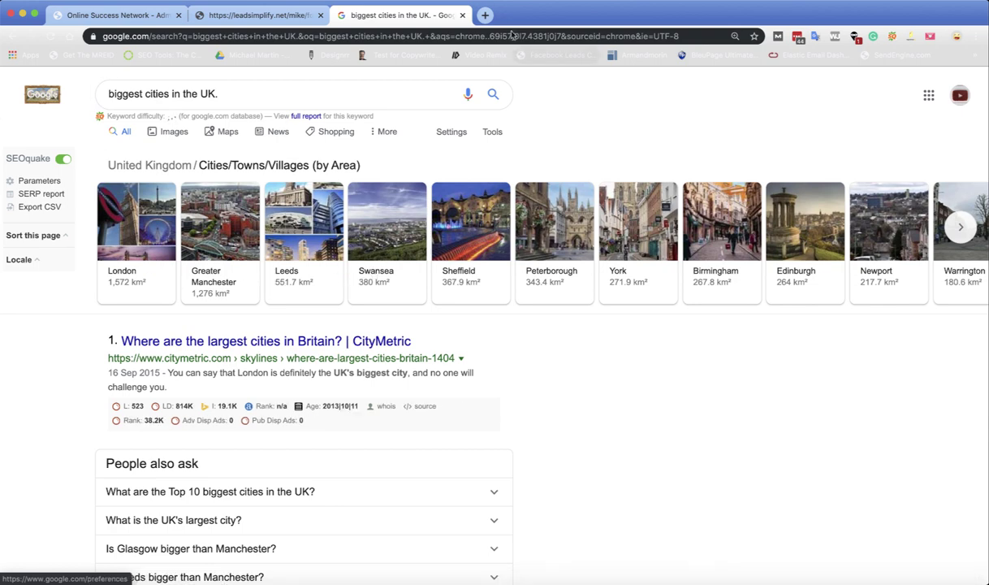
Step: Search 'brown street leeds postcode' in a new tab and select the LS11 0DS postcode
{"action": "left_click", "coordinate": [484, 16]}
{"action": "type", "text": "brown street "}
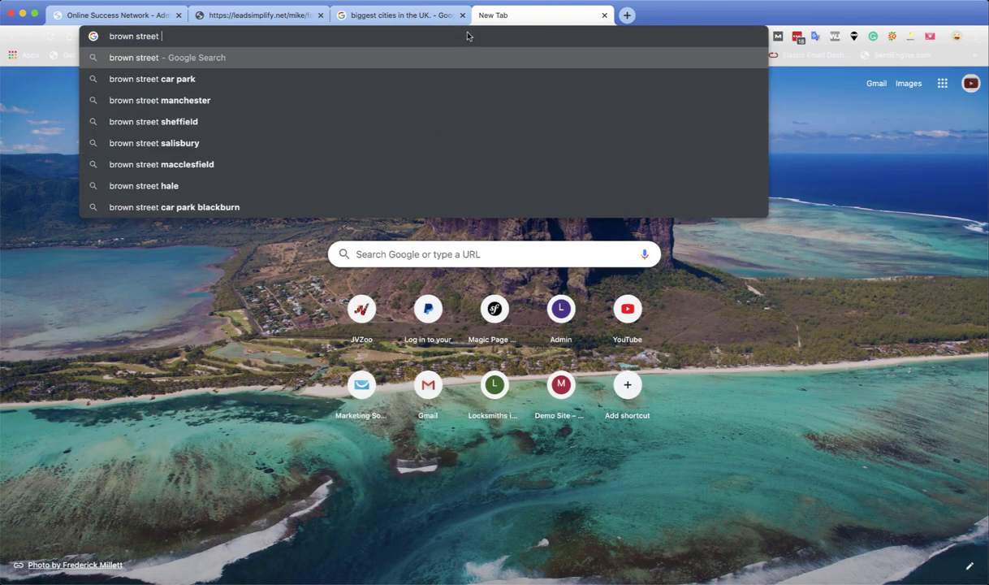
{"action": "type", "text": "leaed"}
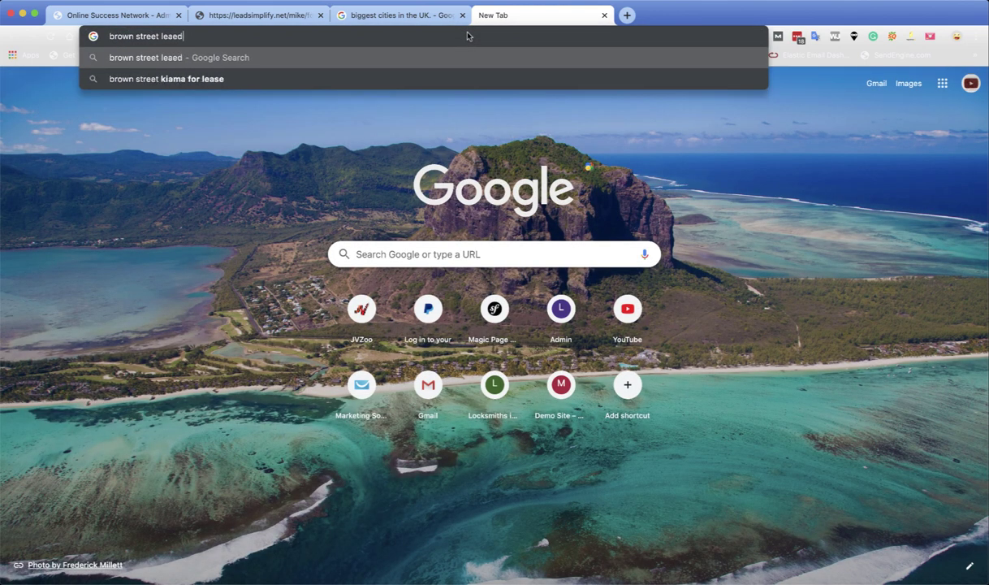
{"action": "key", "text": "BackSpace"}
{"action": "key", "text": "BackSpace"}
{"action": "key", "text": "BackSpace"}
{"action": "type", "text": "eds"}
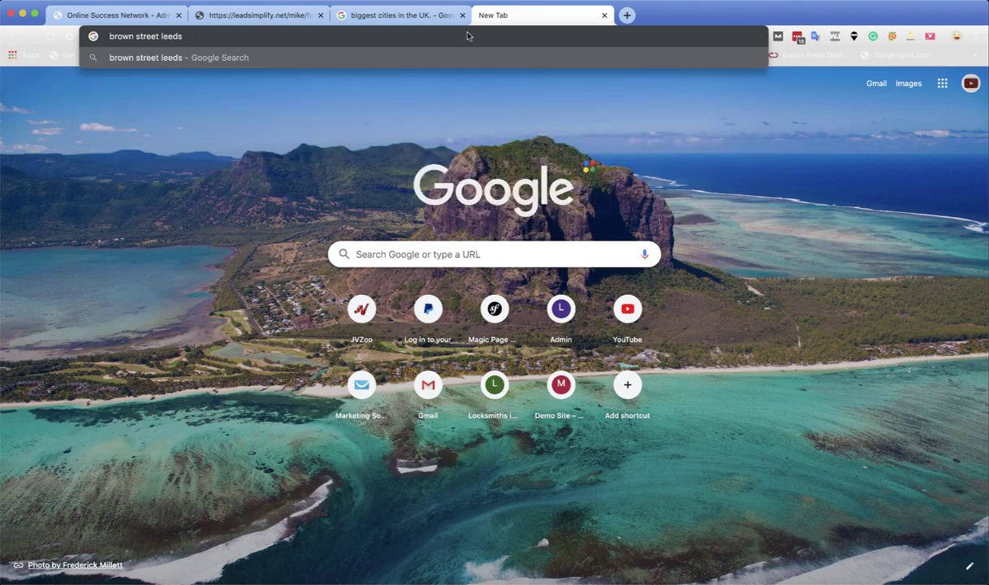
{"action": "type", "text": " postcode"}
{"action": "key", "text": "Return"}
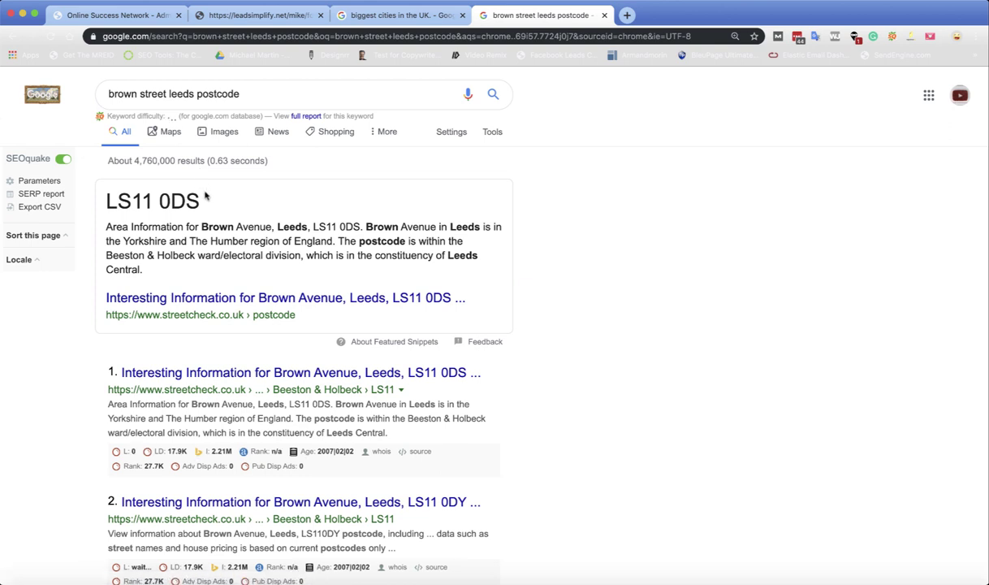
{"action": "left_click_drag", "start_coordinate": [198, 200], "coordinate": [105, 199]}
{"action": "key", "text": "super+c"}
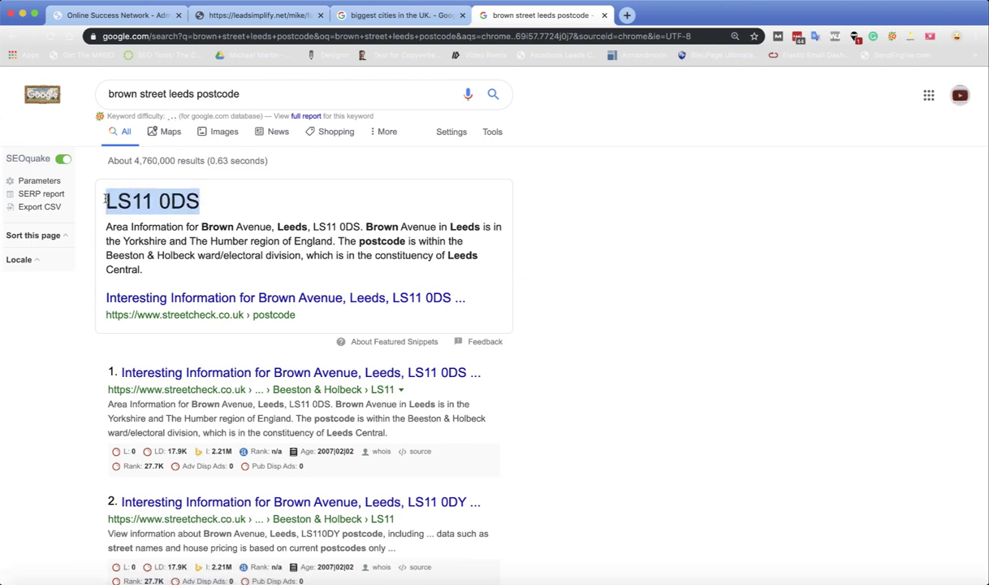
Step: Check the Locksmith form setup in the admin tab, then return to the lead-capture form
{"action": "left_click", "coordinate": [253, 16]}
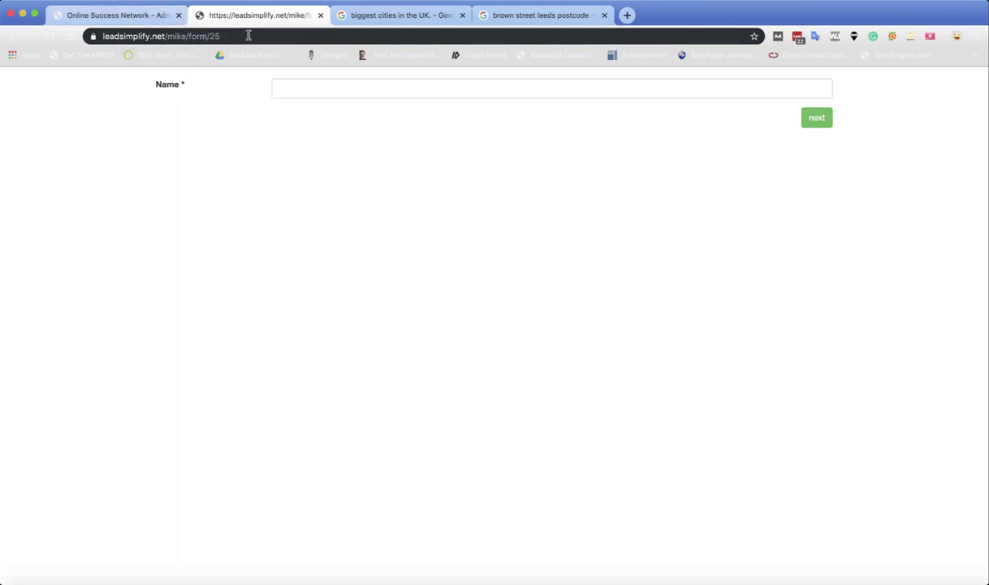
{"action": "left_click", "coordinate": [128, 15]}
{"action": "scroll", "coordinate": [142, 163], "scroll_direction": "up", "scroll_amount": 10}
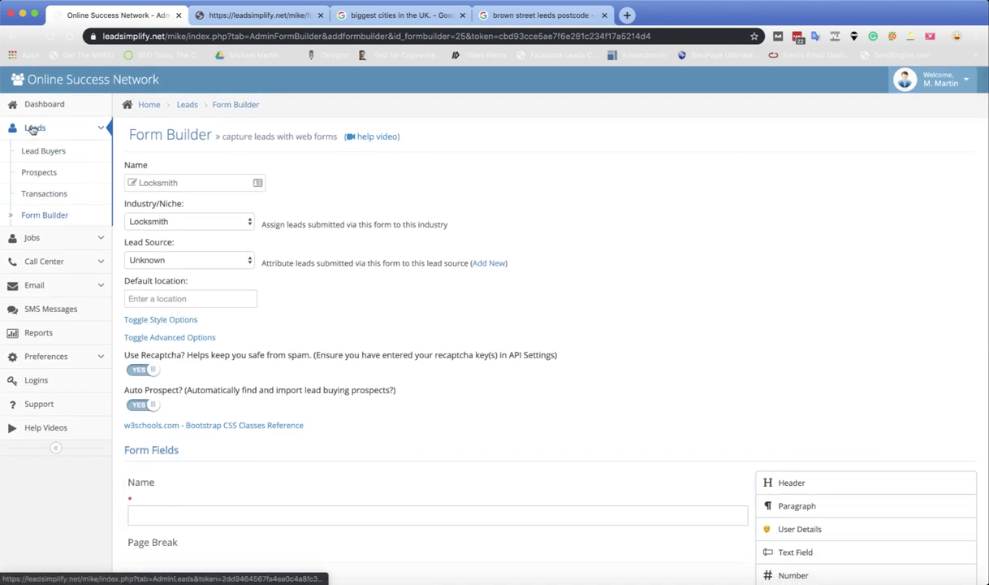
{"action": "left_click", "coordinate": [259, 16]}
{"action": "left_click", "coordinate": [315, 86]}
{"action": "type", "text": "Mike"}
{"action": "key", "text": "Tab"}
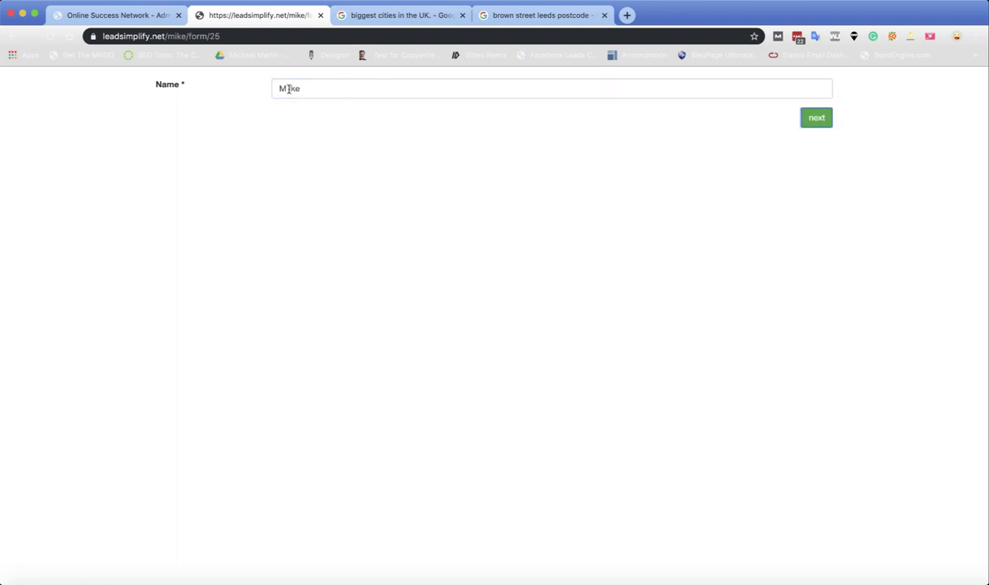
{"action": "left_click", "coordinate": [288, 89]}
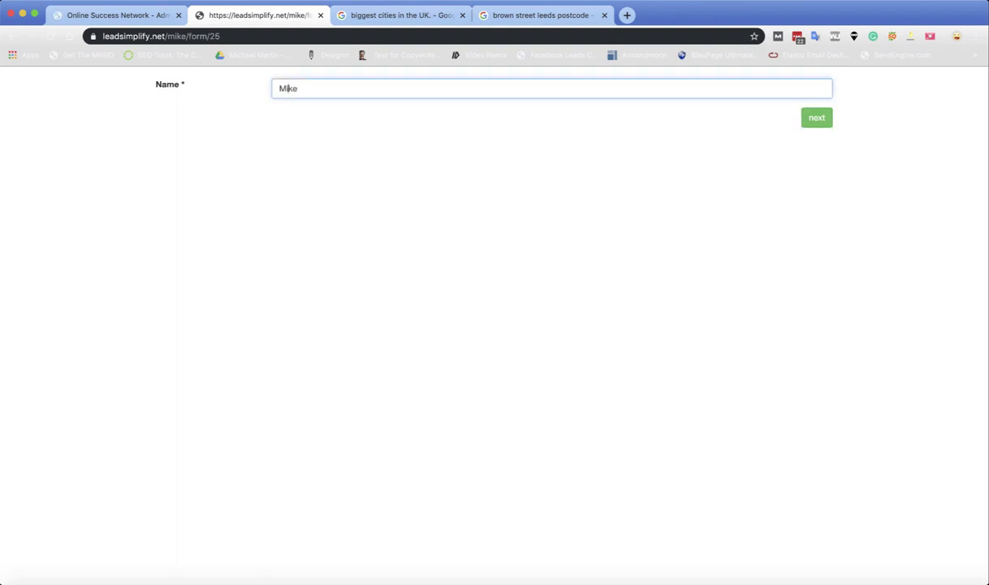
{"action": "left_click", "coordinate": [825, 120]}
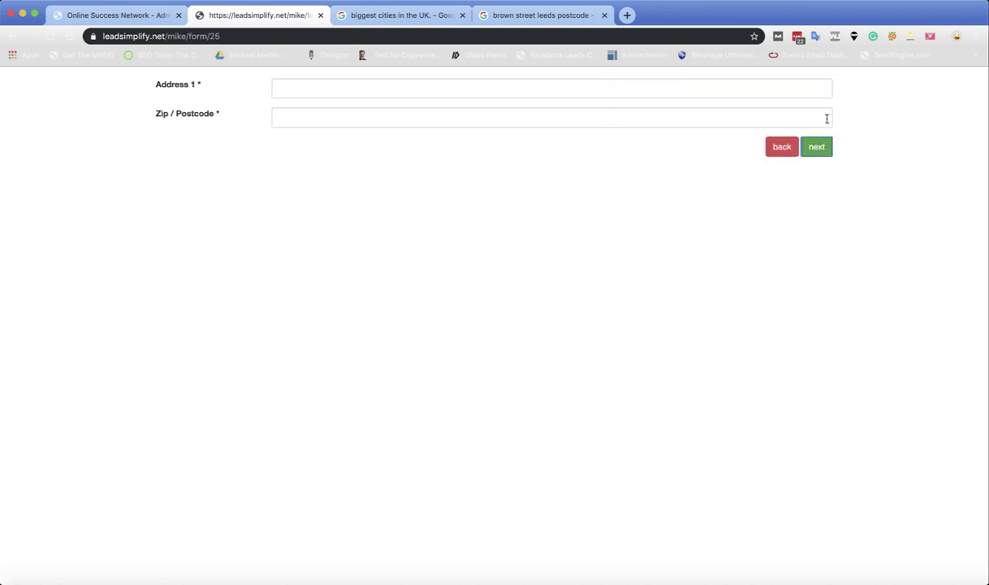
{"action": "left_click", "coordinate": [350, 86]}
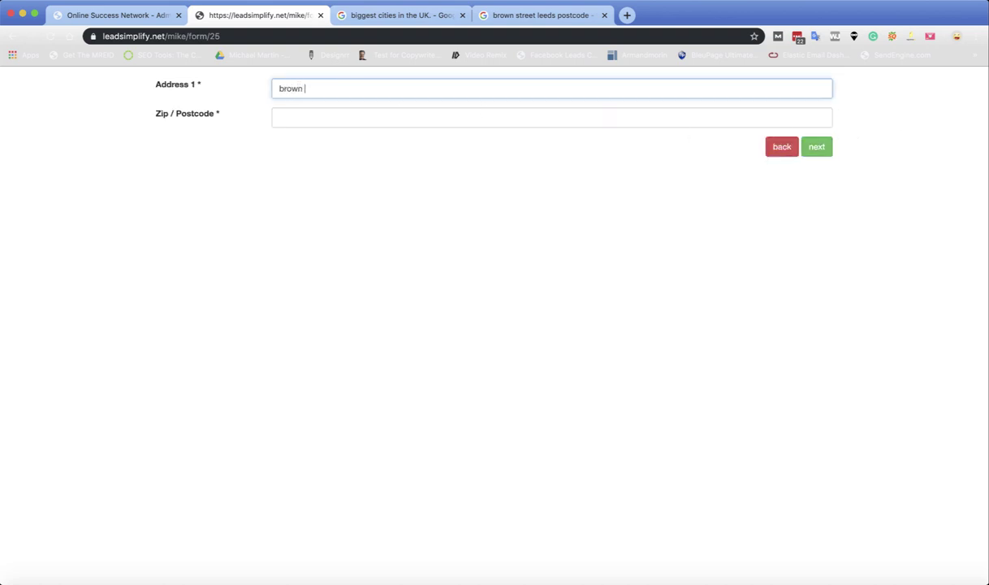
{"action": "key", "text": "Tab"}
{"action": "key", "text": "super+v"}
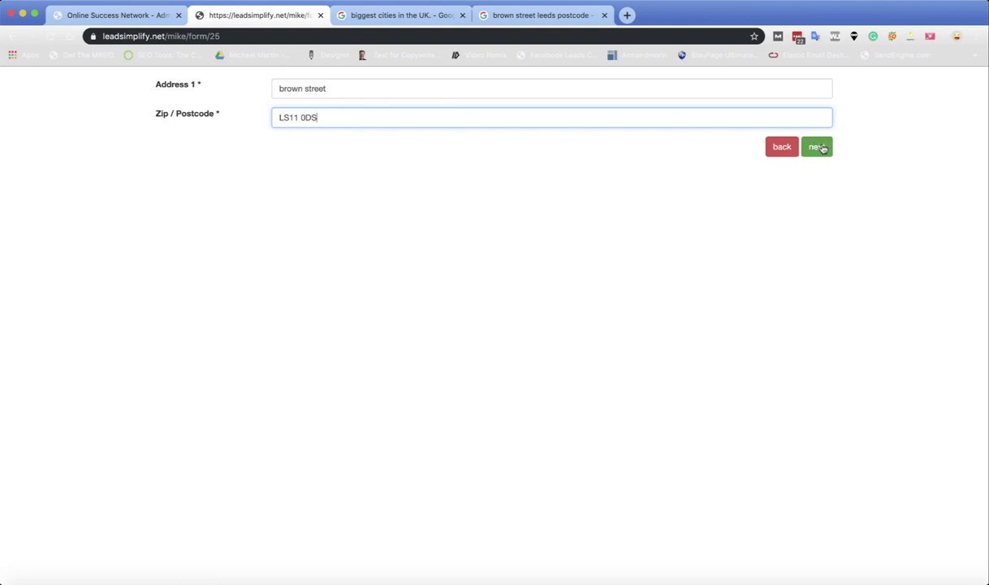
{"action": "left_click", "coordinate": [817, 147]}
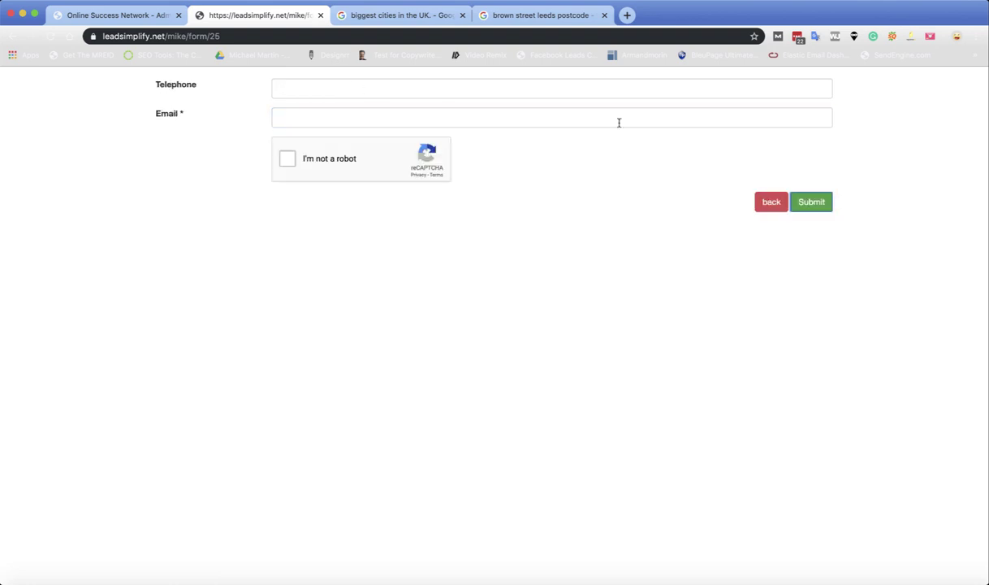
Step: Fill in the lead's telephone number and e-mail address and pass the reCAPTCHA check
{"action": "left_click", "coordinate": [343, 86]}
{"action": "type", "text": "8989898989"}
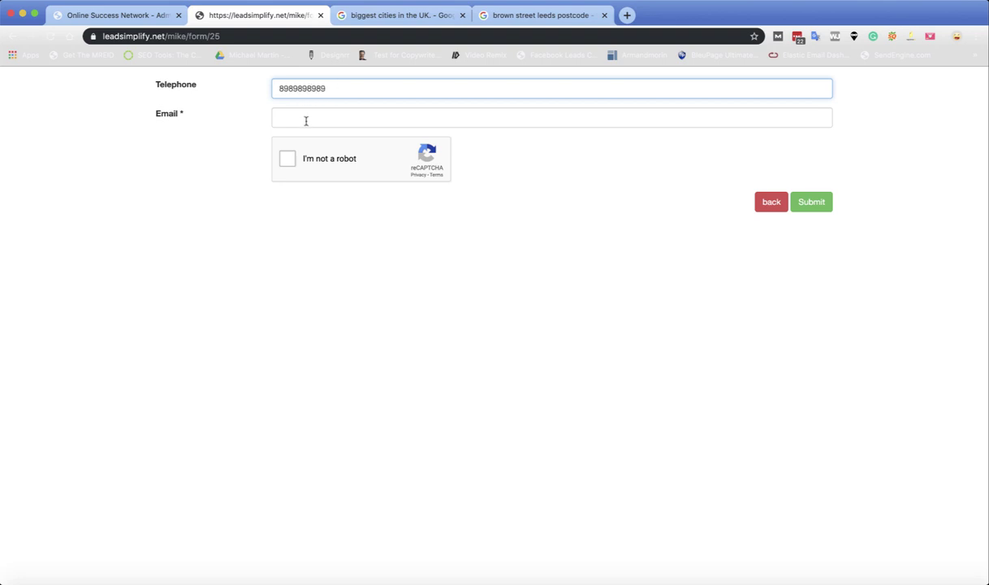
{"action": "left_click", "coordinate": [306, 120]}
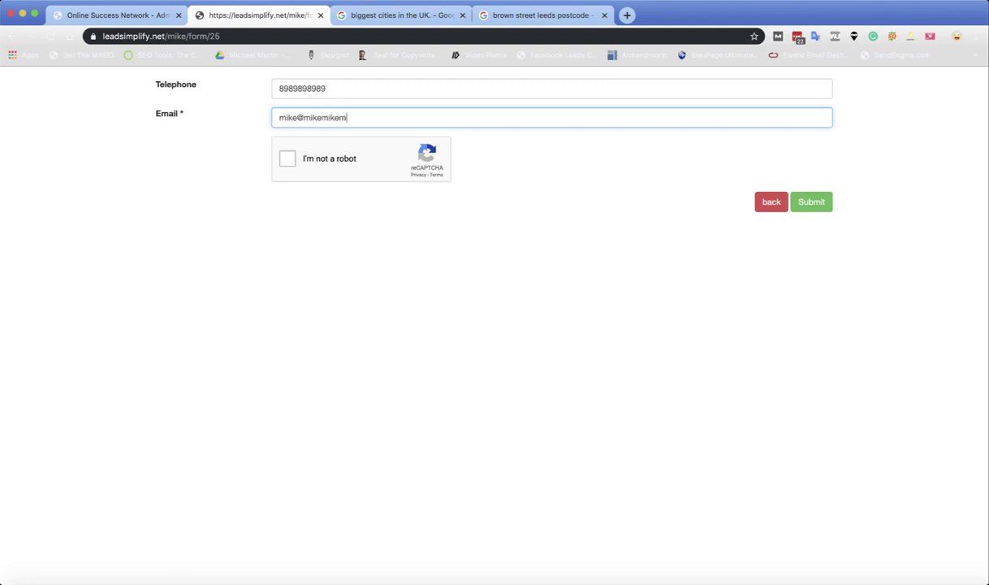
{"action": "left_click", "coordinate": [288, 157]}
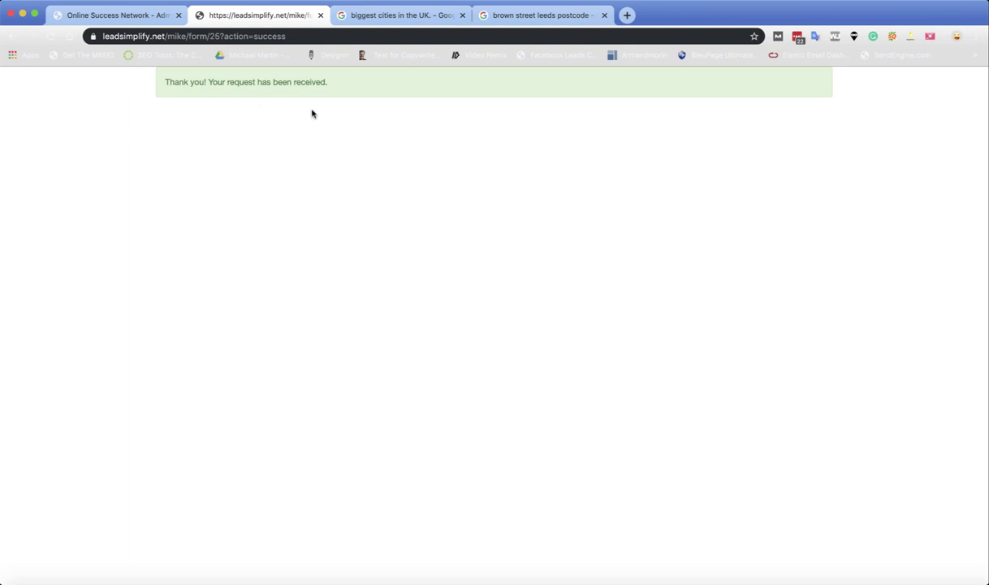
Step: Back in the admin dashboard, reload Leads and open the new LS11 0DS Locksmith lead
{"action": "left_click", "coordinate": [126, 23]}
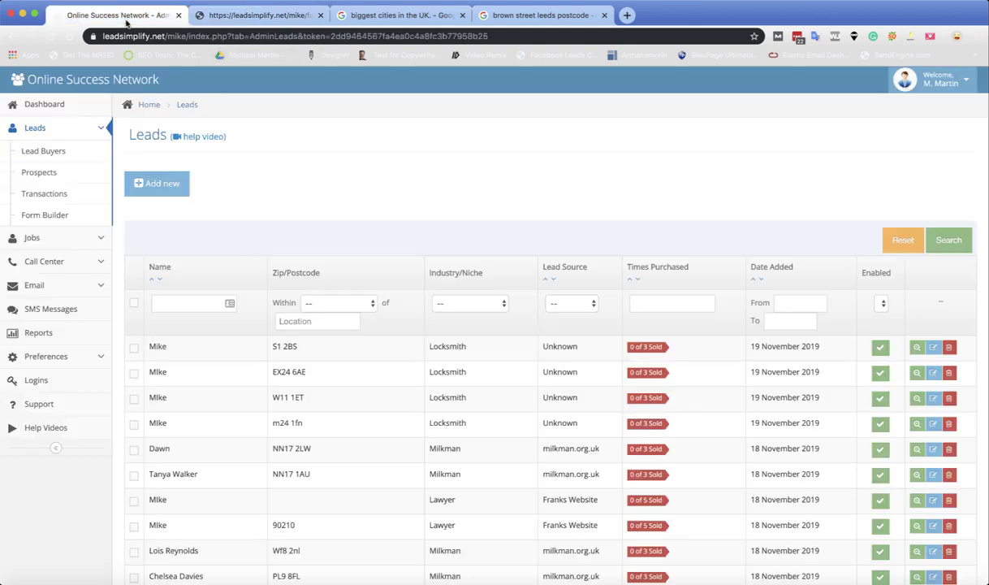
{"action": "left_click", "coordinate": [30, 130]}
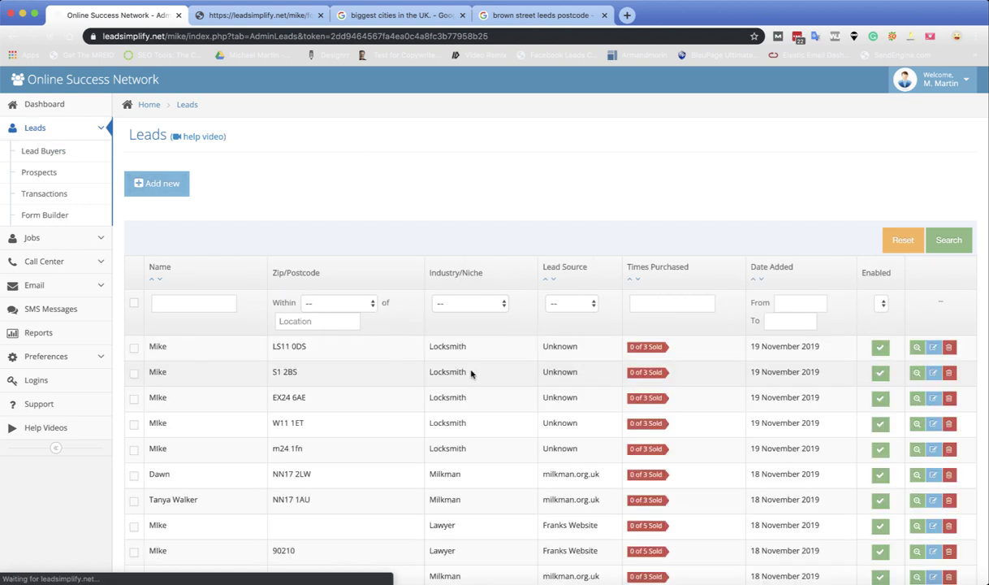
{"action": "left_click", "coordinate": [712, 358]}
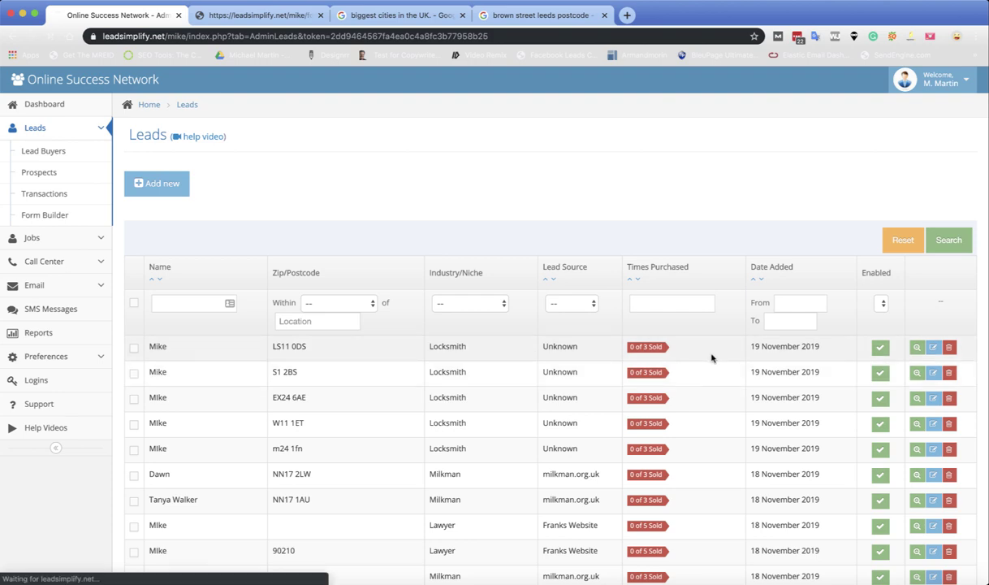
{"action": "scroll", "coordinate": [711, 359], "scroll_direction": "down", "scroll_amount": 10}
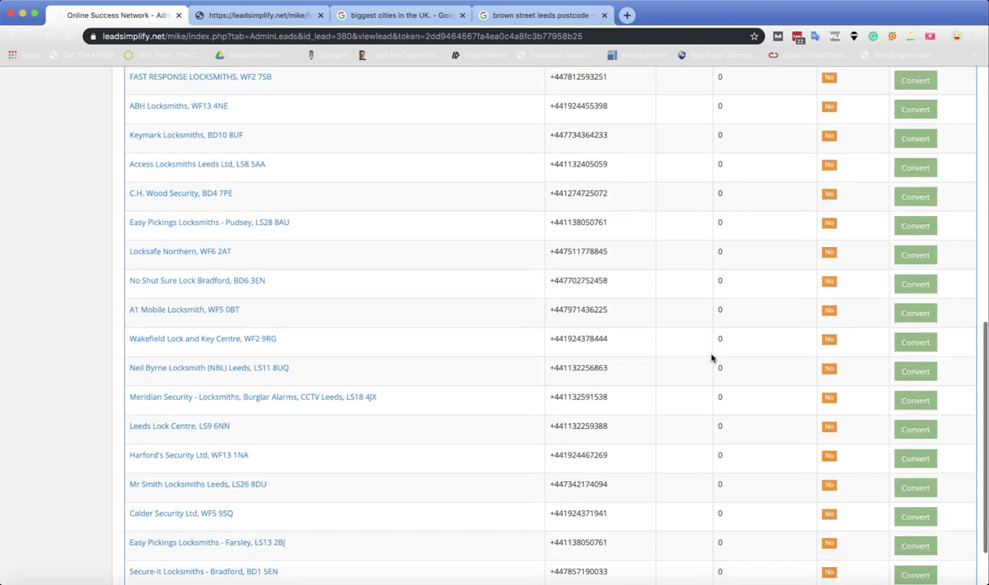
{"action": "scroll", "coordinate": [711, 359], "scroll_direction": "up", "scroll_amount": 5}
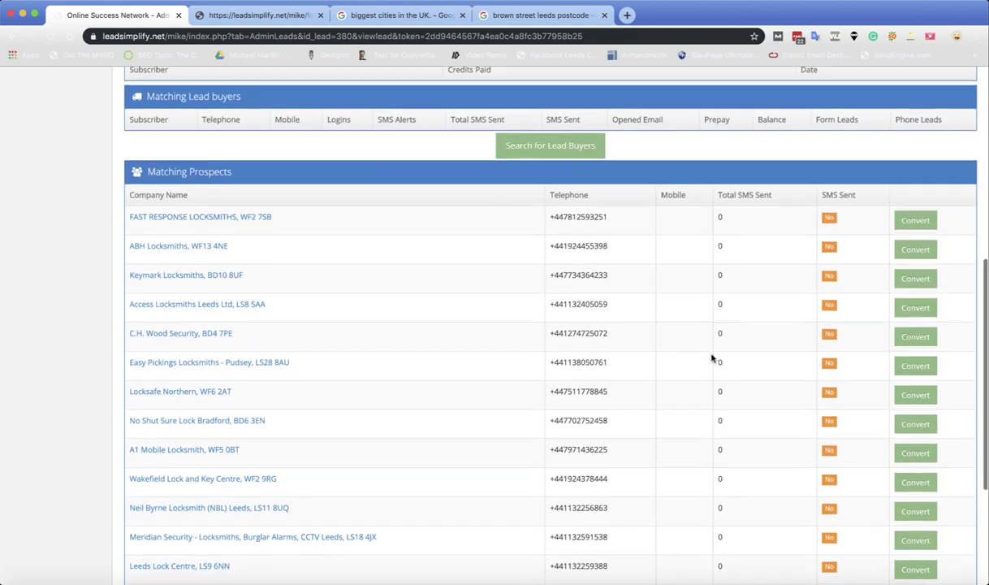
{"action": "scroll", "coordinate": [711, 358], "scroll_direction": "up", "scroll_amount": 4}
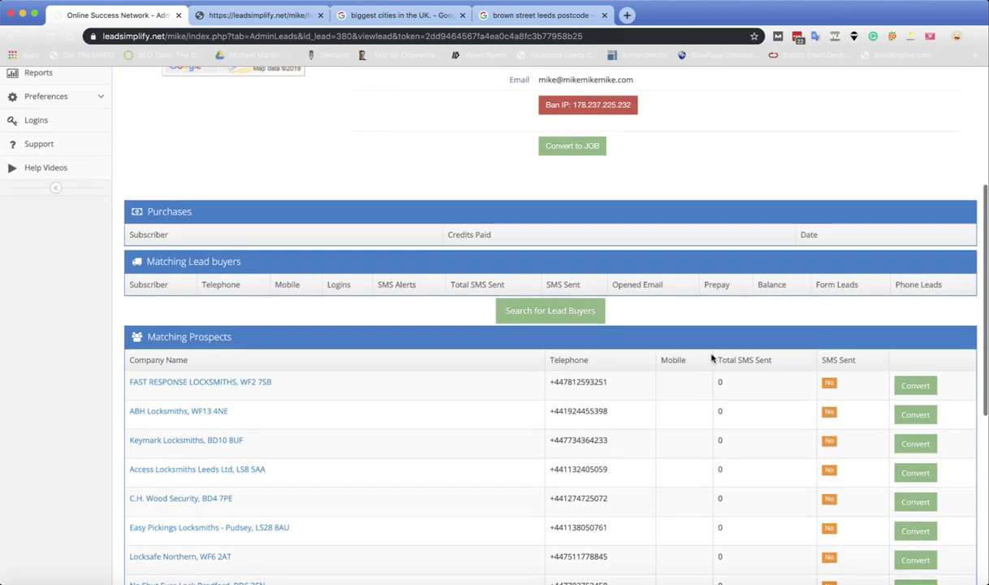
{"action": "scroll", "coordinate": [711, 358], "scroll_direction": "up", "scroll_amount": 6}
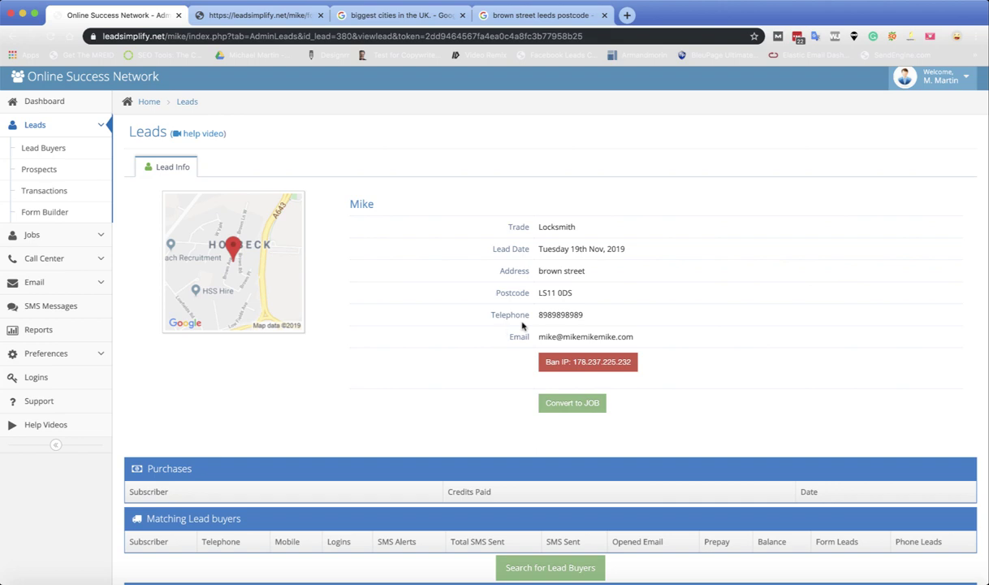
{"action": "scroll", "coordinate": [734, 293], "scroll_direction": "down", "scroll_amount": 3}
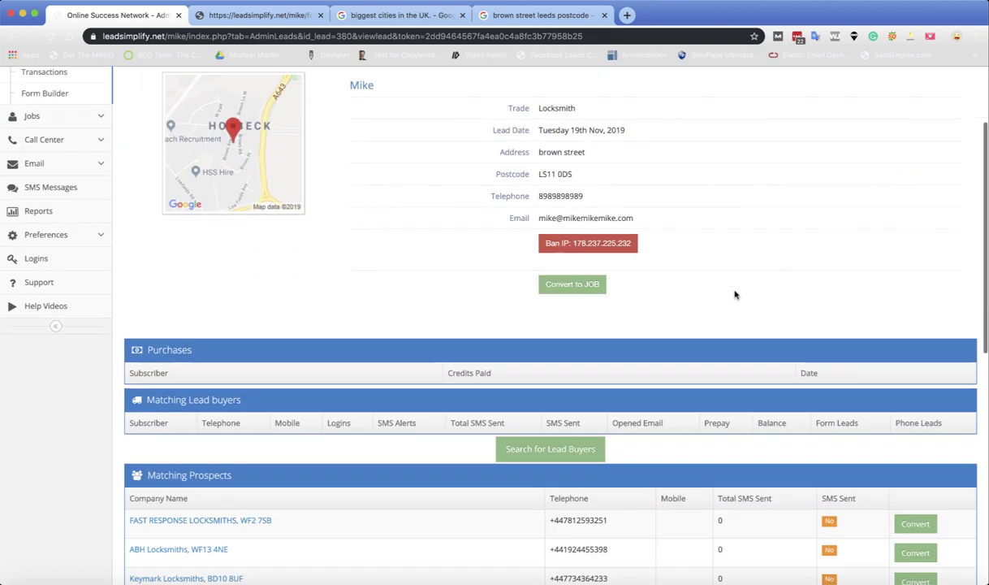
{"action": "scroll", "coordinate": [287, 225], "scroll_direction": "up", "scroll_amount": 3}
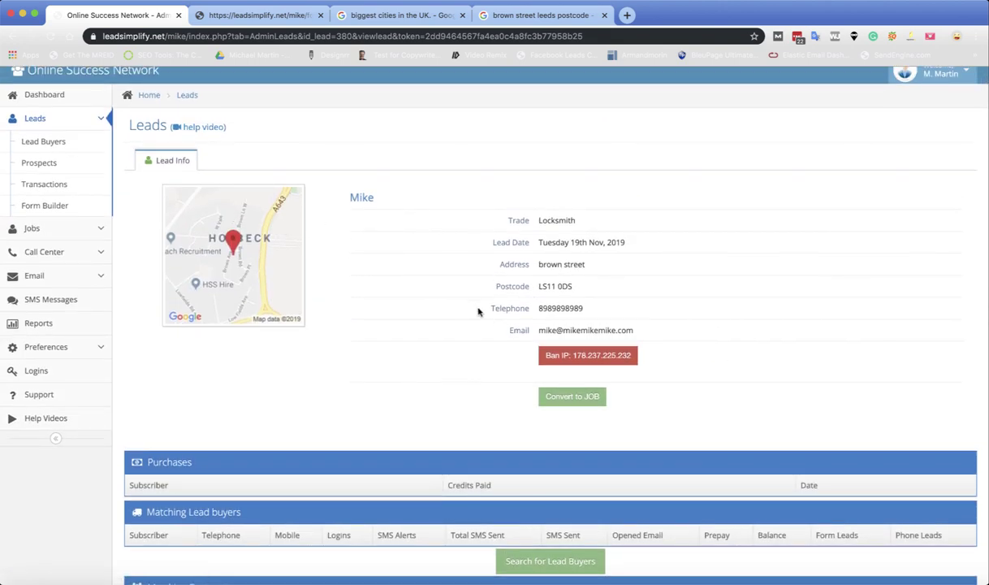
{"action": "scroll", "coordinate": [460, 337], "scroll_direction": "down", "scroll_amount": 4}
{"action": "scroll", "coordinate": [460, 338], "scroll_direction": "up", "scroll_amount": 3}
{"action": "scroll", "coordinate": [455, 357], "scroll_direction": "down", "scroll_amount": 5}
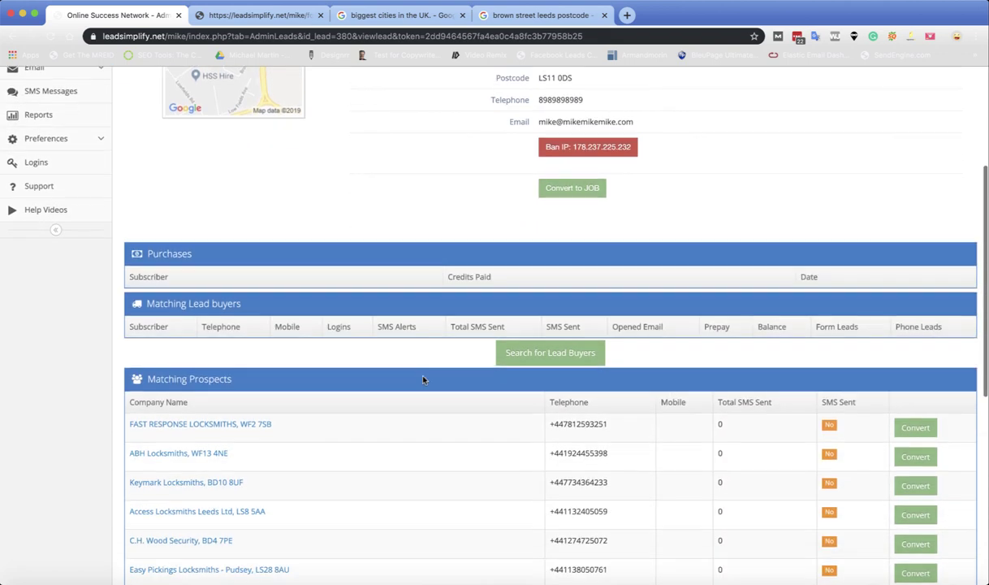
{"action": "scroll", "coordinate": [434, 342], "scroll_direction": "down", "scroll_amount": 5}
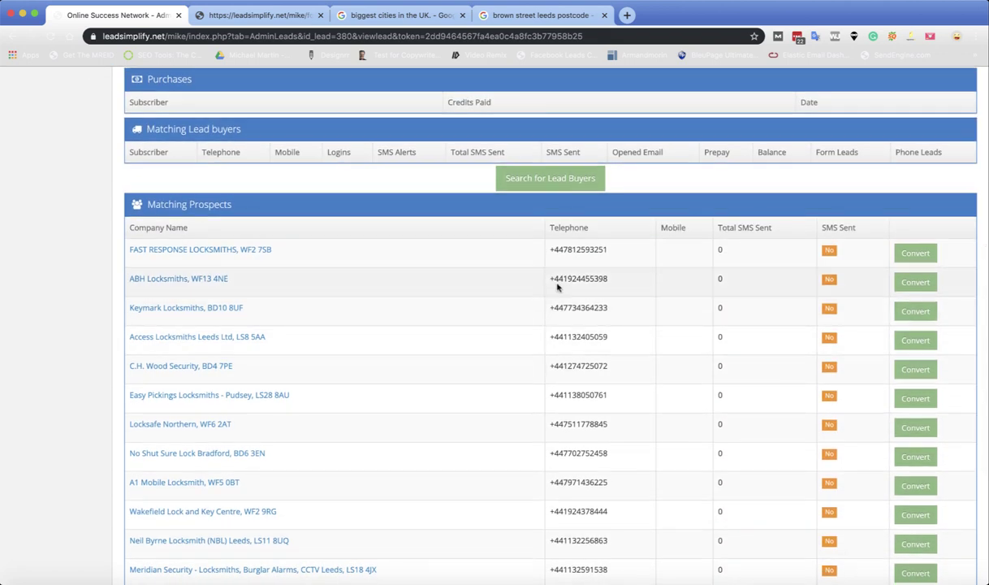
{"action": "scroll", "coordinate": [415, 302], "scroll_direction": "down", "scroll_amount": 6}
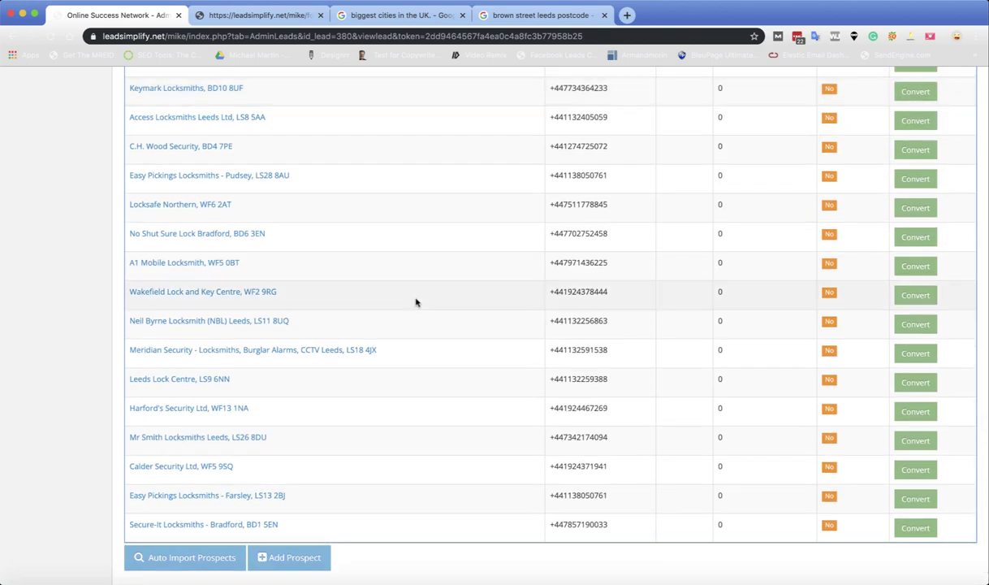
{"action": "scroll", "coordinate": [415, 302], "scroll_direction": "up", "scroll_amount": 2}
{"action": "scroll", "coordinate": [415, 302], "scroll_direction": "up", "scroll_amount": 2}
{"action": "scroll", "coordinate": [415, 302], "scroll_direction": "down", "scroll_amount": 1}
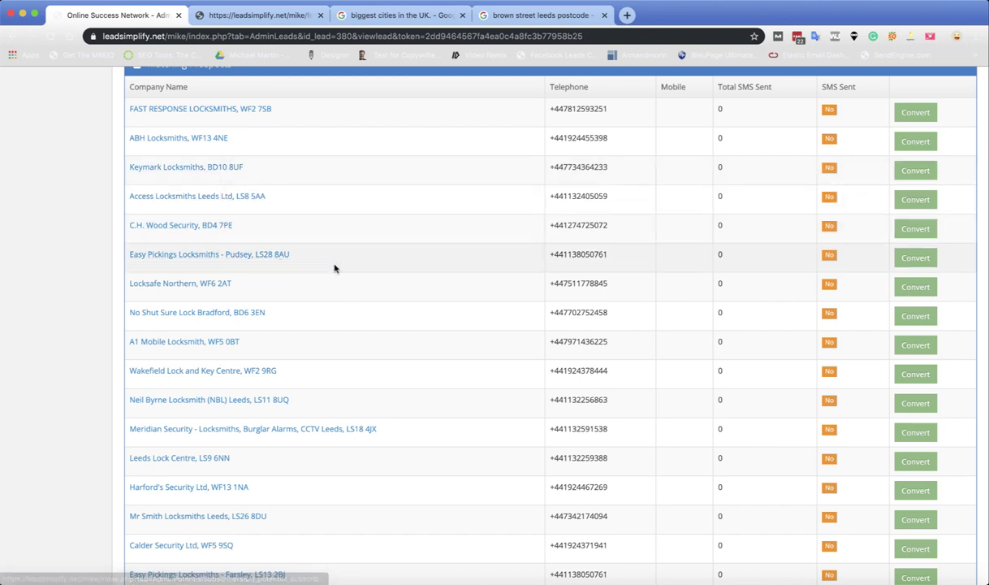
{"action": "scroll", "coordinate": [301, 238], "scroll_direction": "down", "scroll_amount": 1}
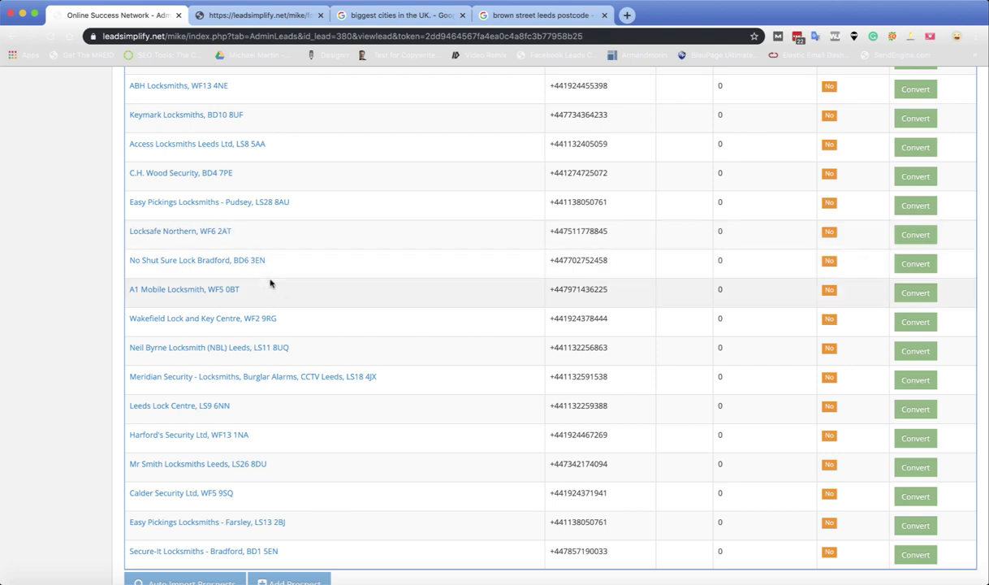
{"action": "scroll", "coordinate": [326, 306], "scroll_direction": "down", "scroll_amount": 1}
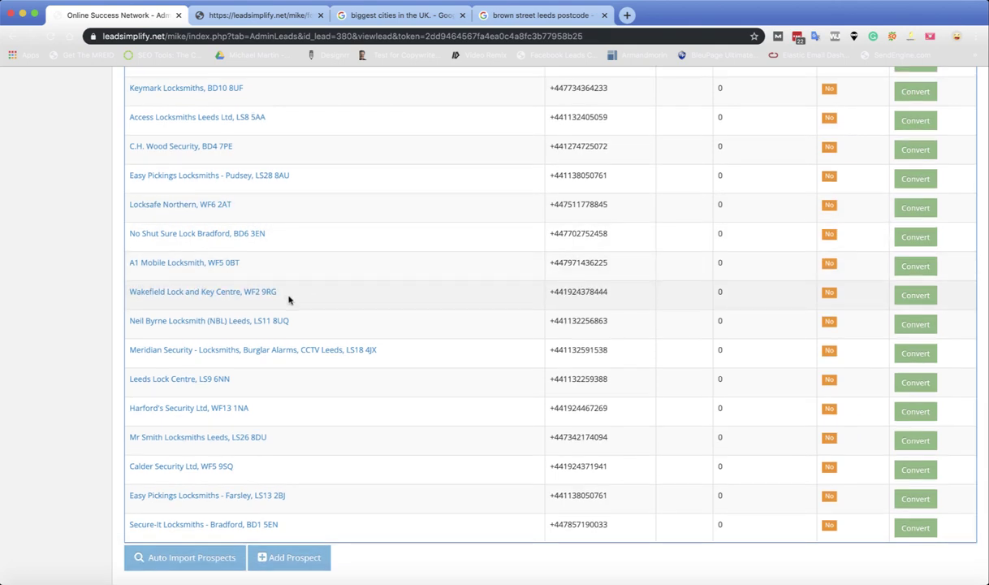
{"action": "scroll", "coordinate": [271, 357], "scroll_direction": "up", "scroll_amount": 5}
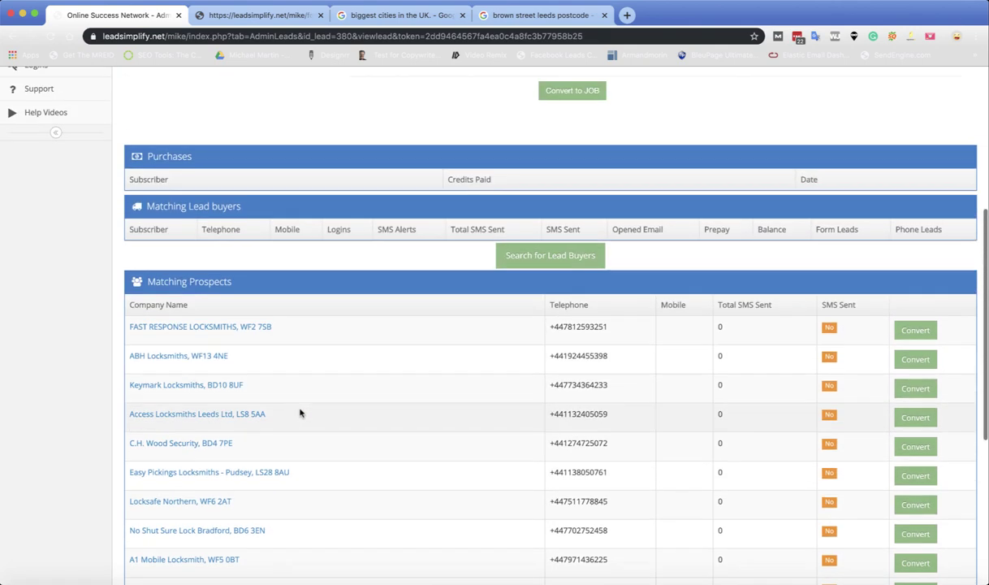
{"action": "scroll", "coordinate": [582, 335], "scroll_direction": "up", "scroll_amount": 3}
{"action": "scroll", "coordinate": [578, 353], "scroll_direction": "down", "scroll_amount": 3}
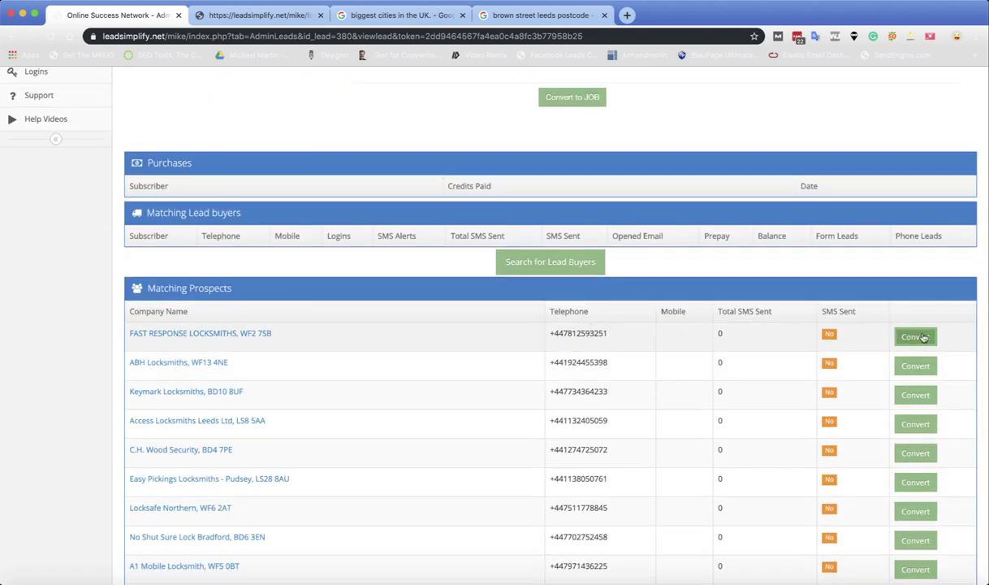
Step: Start converting the first matching prospect, cancel, and scroll through the prospects list
{"action": "left_click", "coordinate": [915, 336]}
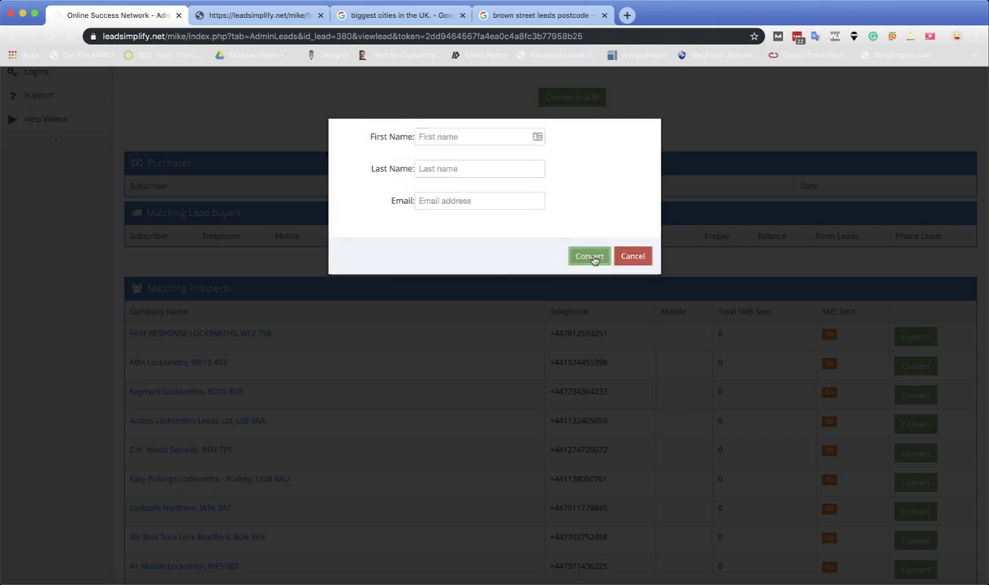
{"action": "left_click", "coordinate": [632, 258]}
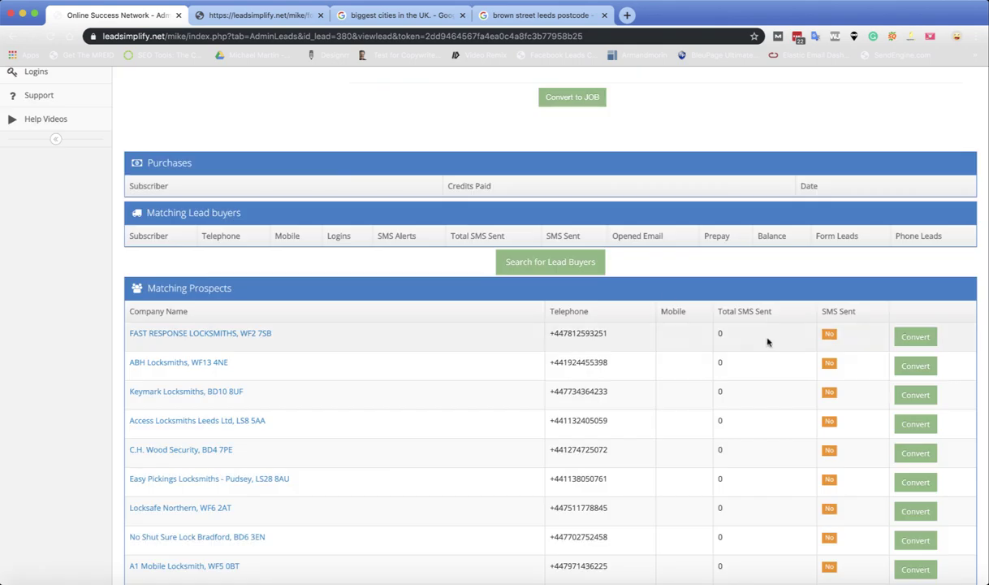
{"action": "scroll", "coordinate": [691, 337], "scroll_direction": "up", "scroll_amount": 5}
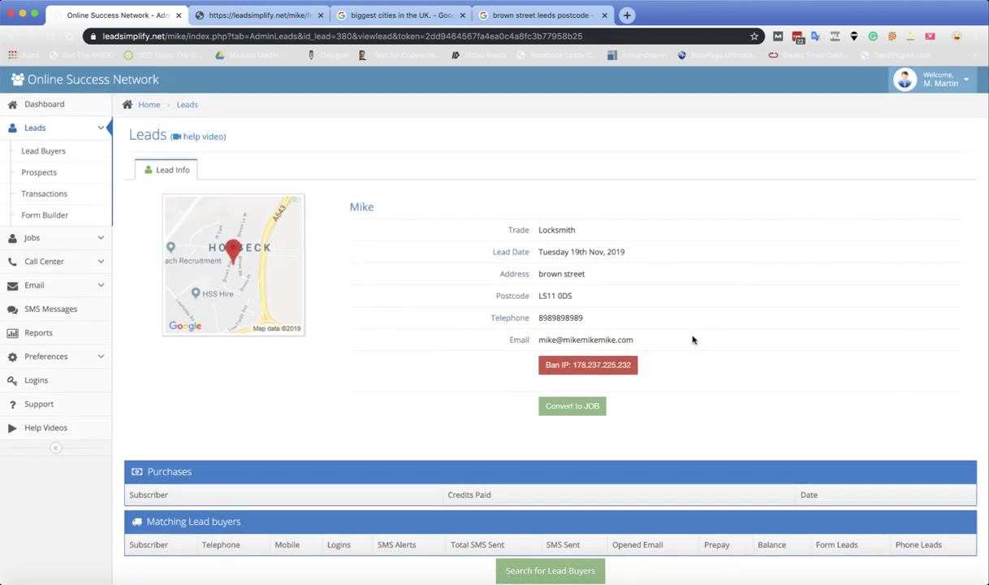
{"action": "scroll", "coordinate": [692, 339], "scroll_direction": "down", "scroll_amount": 1}
{"action": "scroll", "coordinate": [693, 340], "scroll_direction": "down", "scroll_amount": 10}
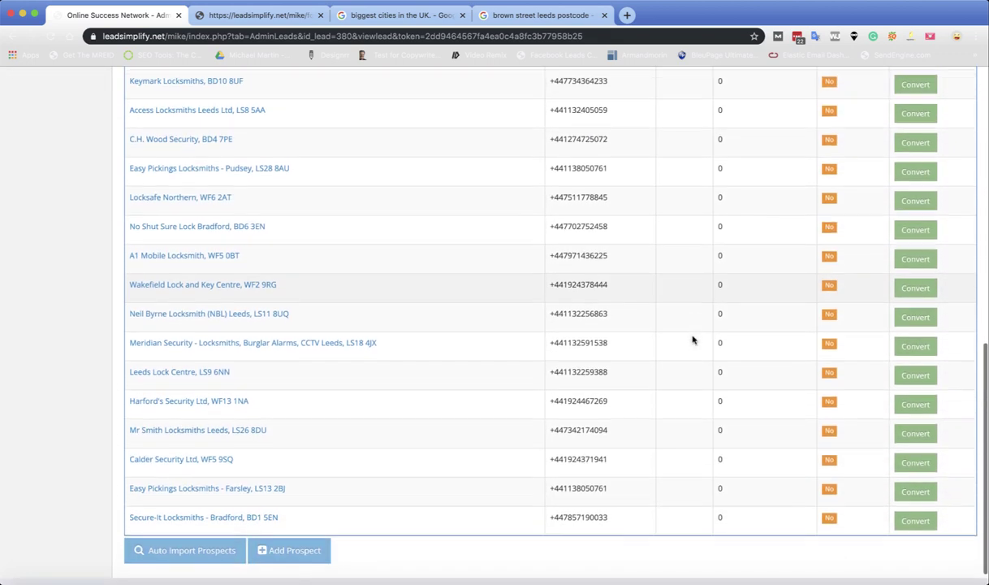
{"action": "scroll", "coordinate": [430, 339], "scroll_direction": "up", "scroll_amount": 3}
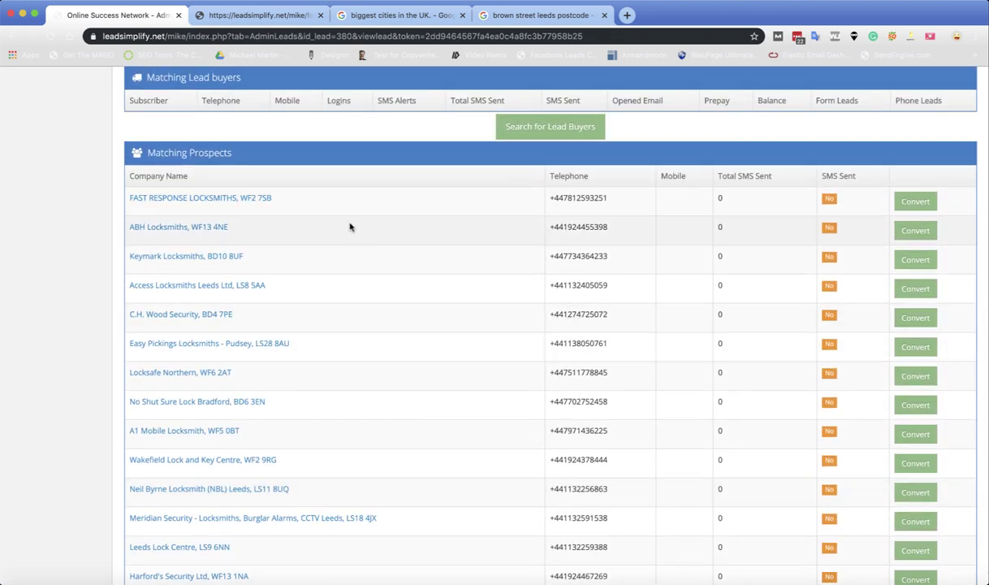
{"action": "scroll", "coordinate": [443, 350], "scroll_direction": "down", "scroll_amount": 3}
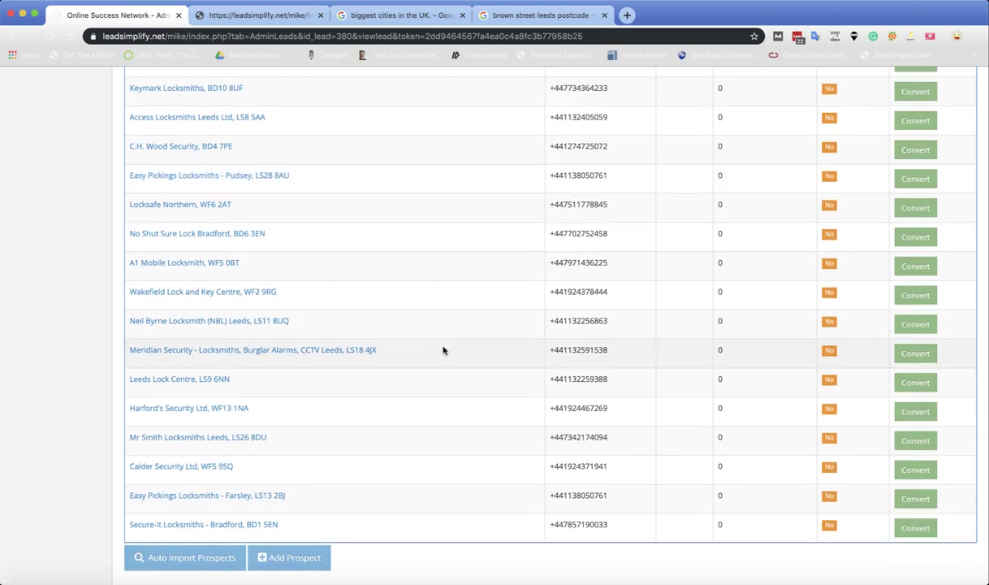
{"action": "scroll", "coordinate": [442, 350], "scroll_direction": "up", "scroll_amount": 7}
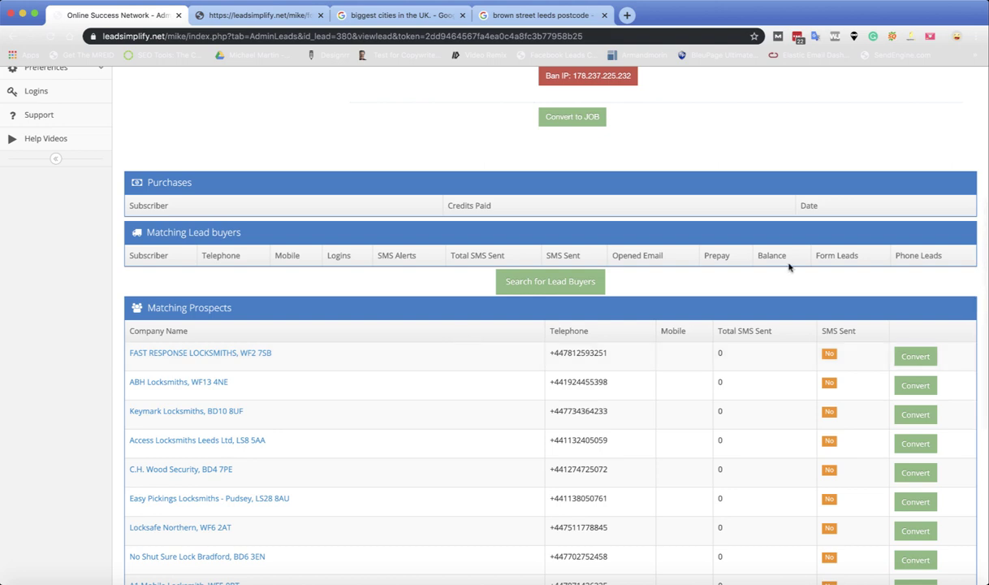
Step: Convert FAST RESPONSE LOCKSMITHS to a lead buyer with the contact's first name, last name and e-mail
{"action": "left_click", "coordinate": [914, 361]}
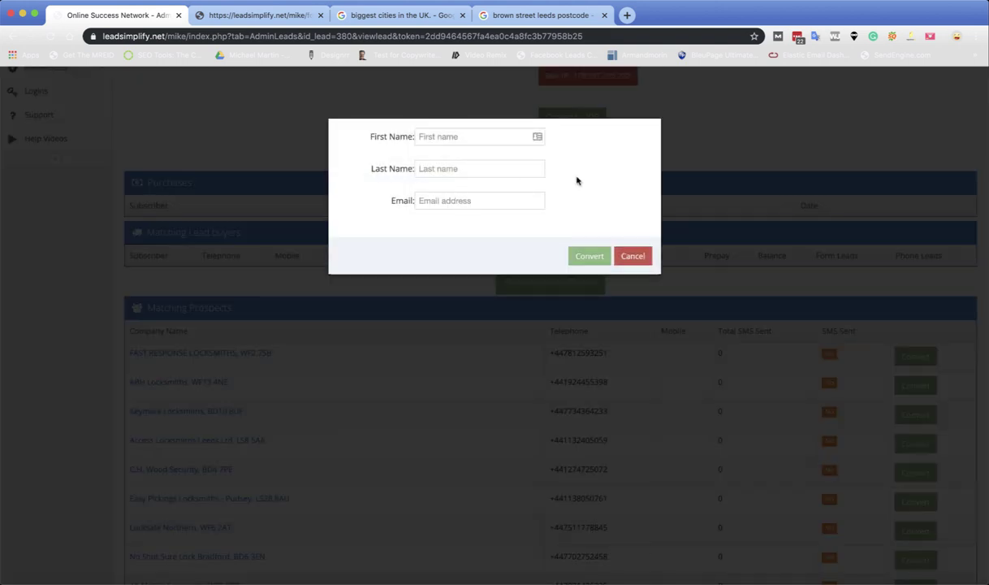
{"action": "left_click", "coordinate": [470, 137]}
{"action": "type", "text": "MIke"}
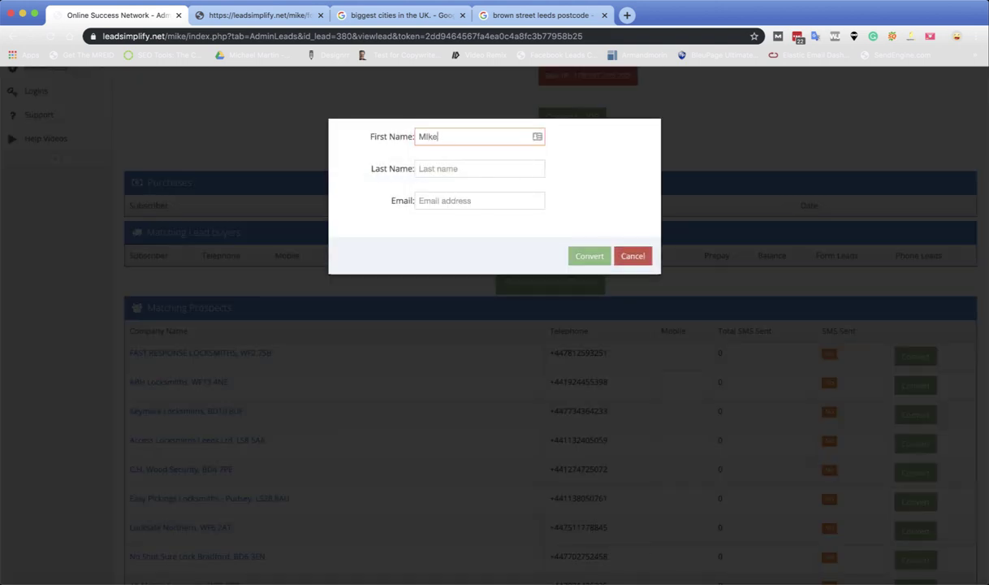
{"action": "key", "text": "Tab"}
{"action": "type", "text": "Mike"}
{"action": "key", "text": "Tab"}
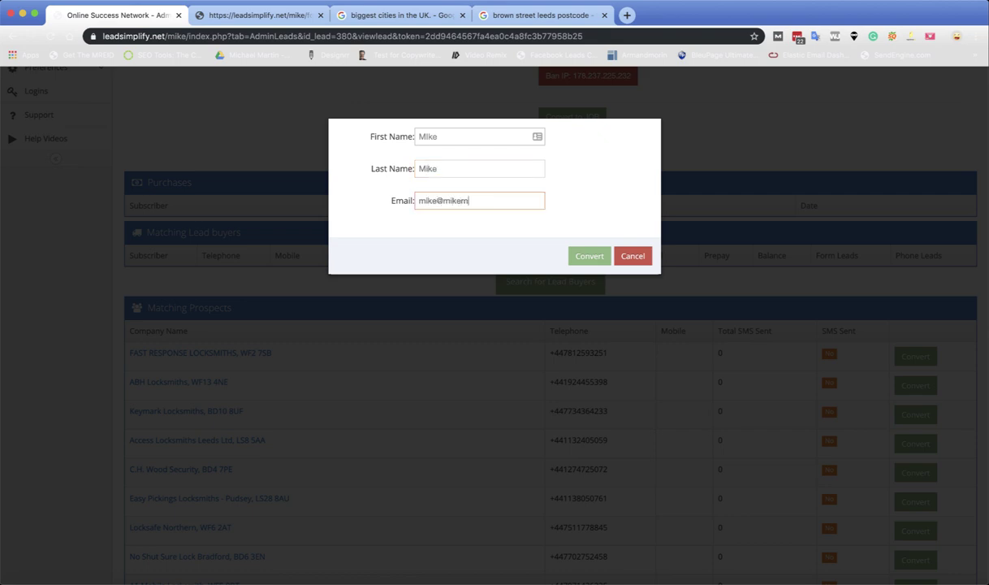
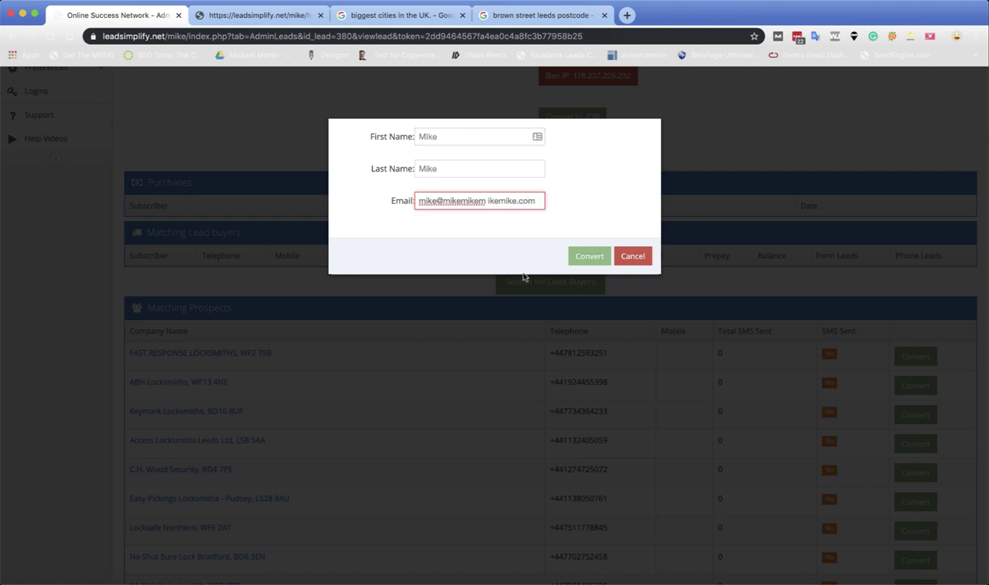
{"action": "left_click", "coordinate": [586, 257]}
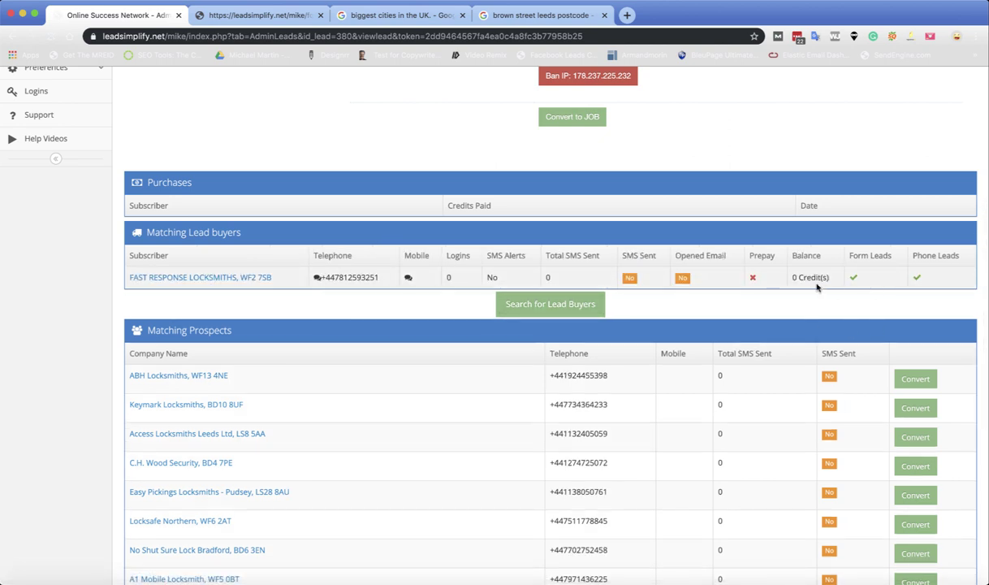
{"action": "scroll", "coordinate": [747, 280], "scroll_direction": "up", "scroll_amount": 2}
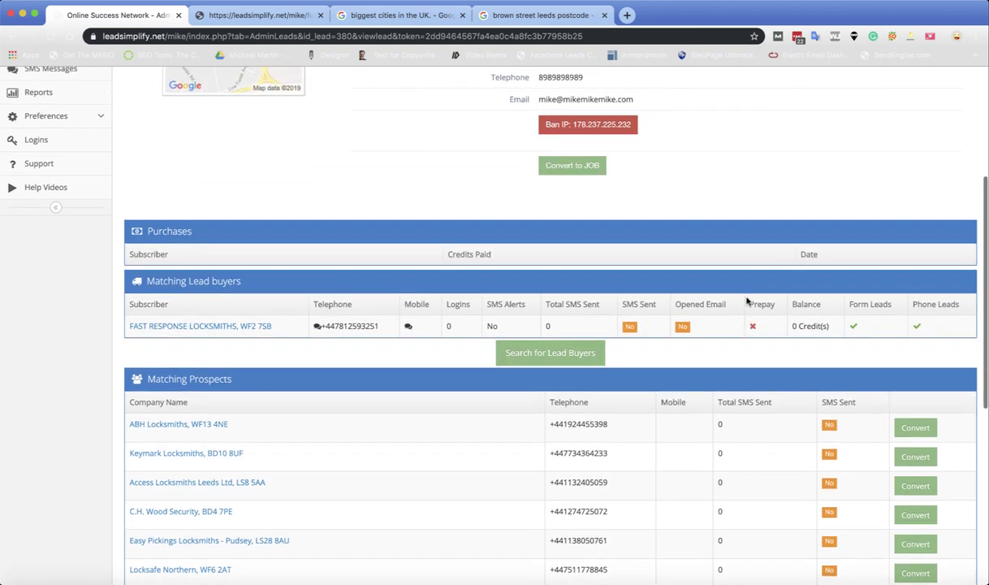
Step: Save a top-up for FAST RESPONSE LOCKSMITHS: cash paid 0, description 'Free Credit', 20 credits
{"action": "left_click", "coordinate": [245, 326]}
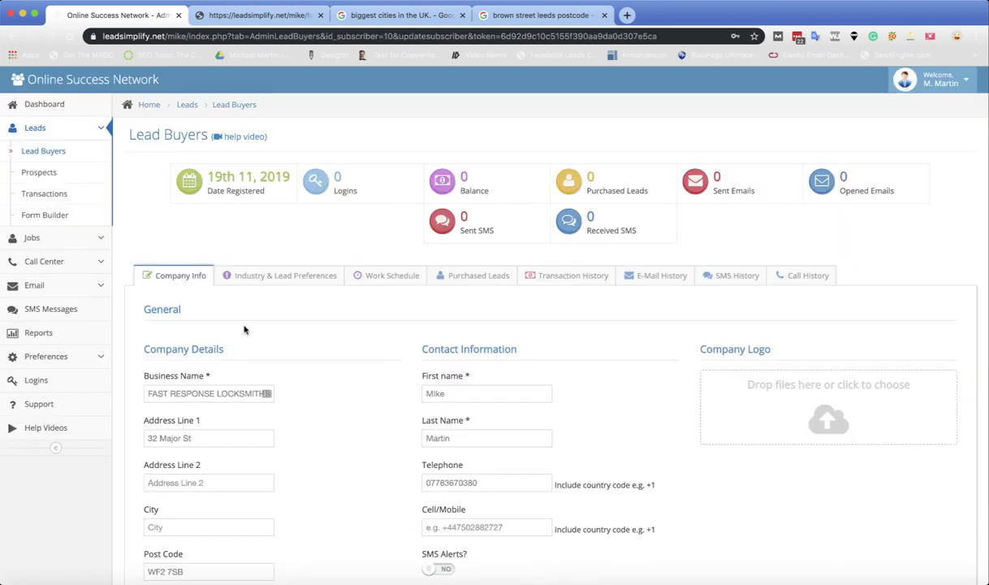
{"action": "left_click", "coordinate": [569, 279]}
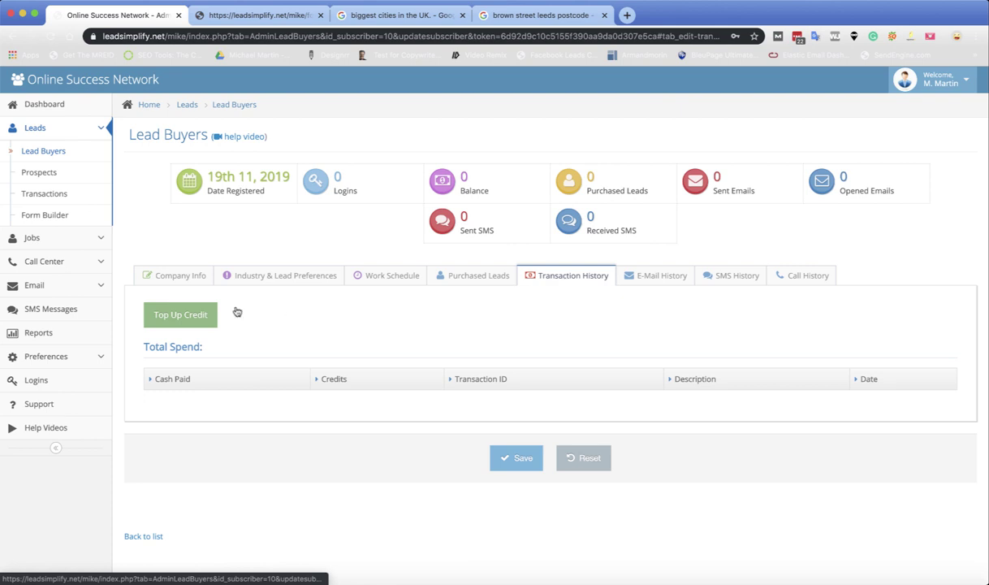
{"action": "left_click", "coordinate": [173, 317]}
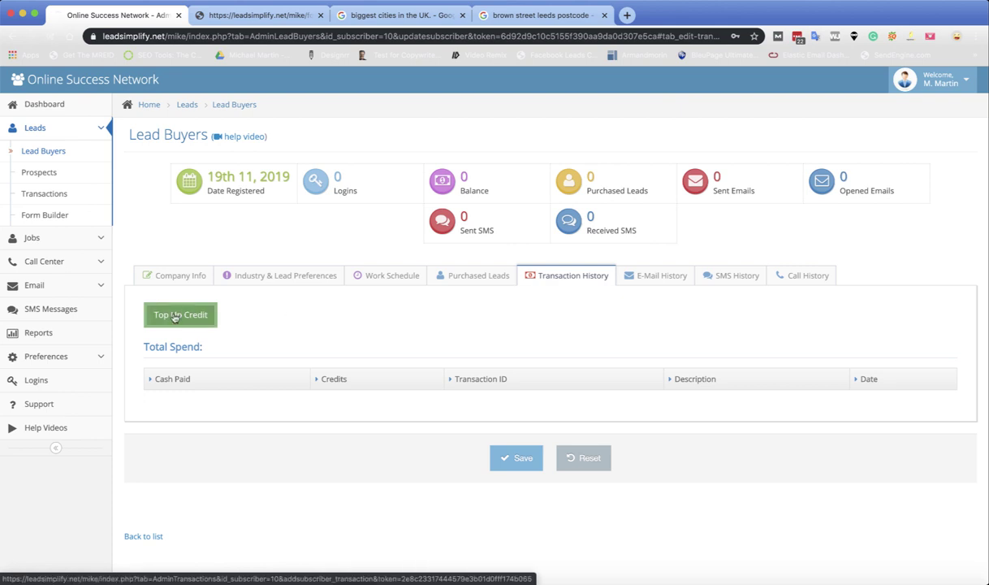
{"action": "left_click", "coordinate": [187, 213]}
{"action": "type", "text": "0"}
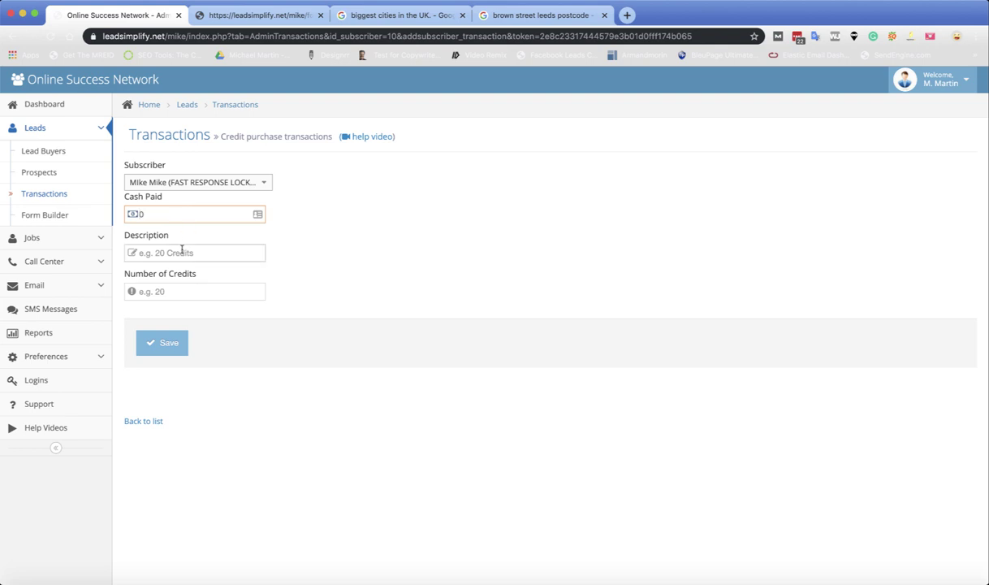
{"action": "left_click", "coordinate": [173, 253]}
{"action": "type", "text": "Free"}
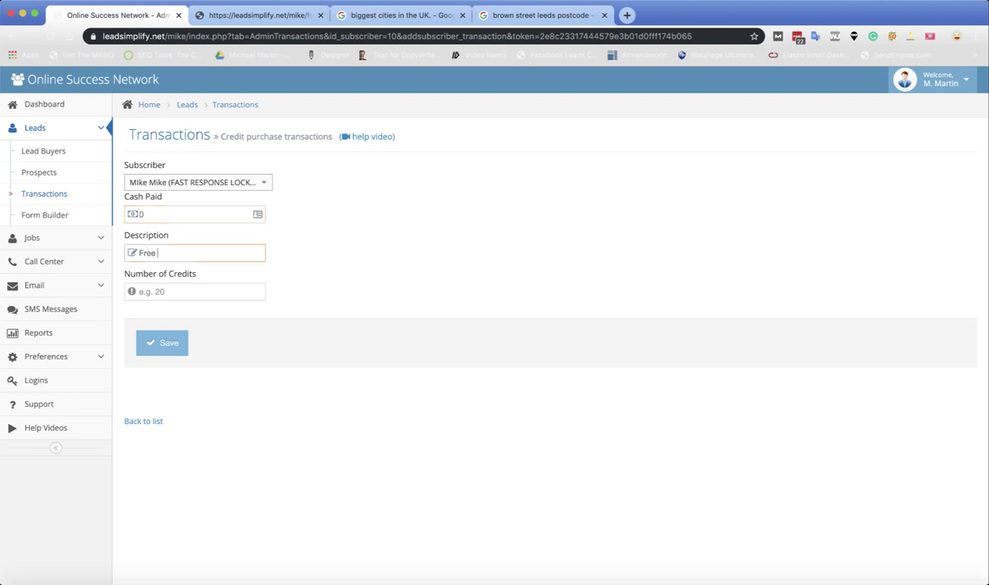
{"action": "type", "text": " Credit"}
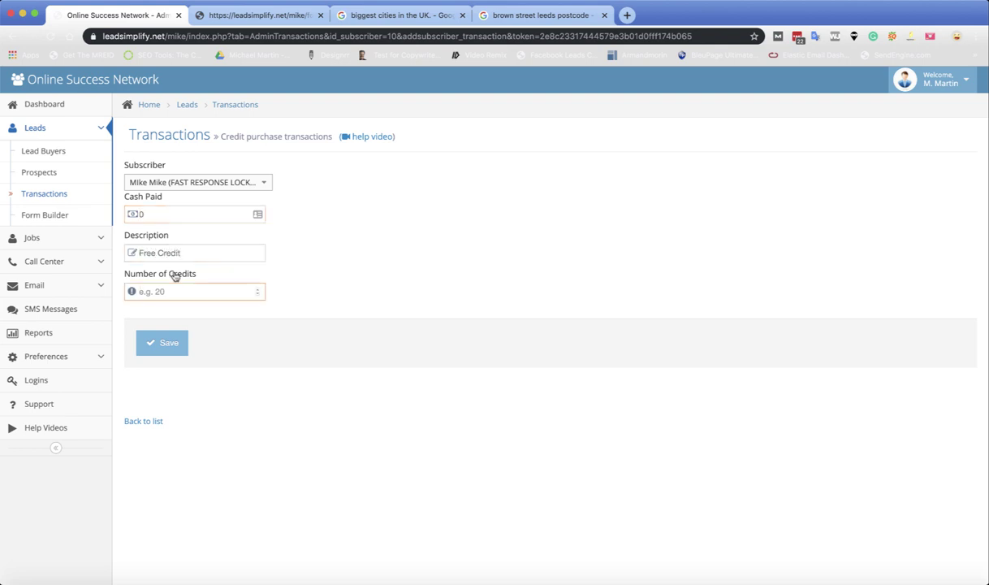
{"action": "left_click", "coordinate": [164, 285]}
{"action": "type", "text": "20"}
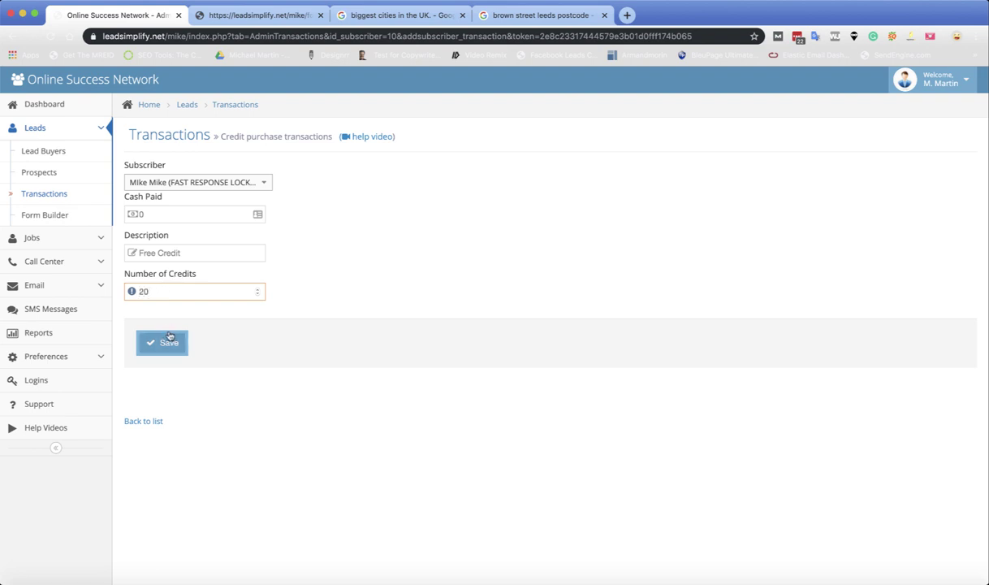
{"action": "left_click", "coordinate": [166, 343]}
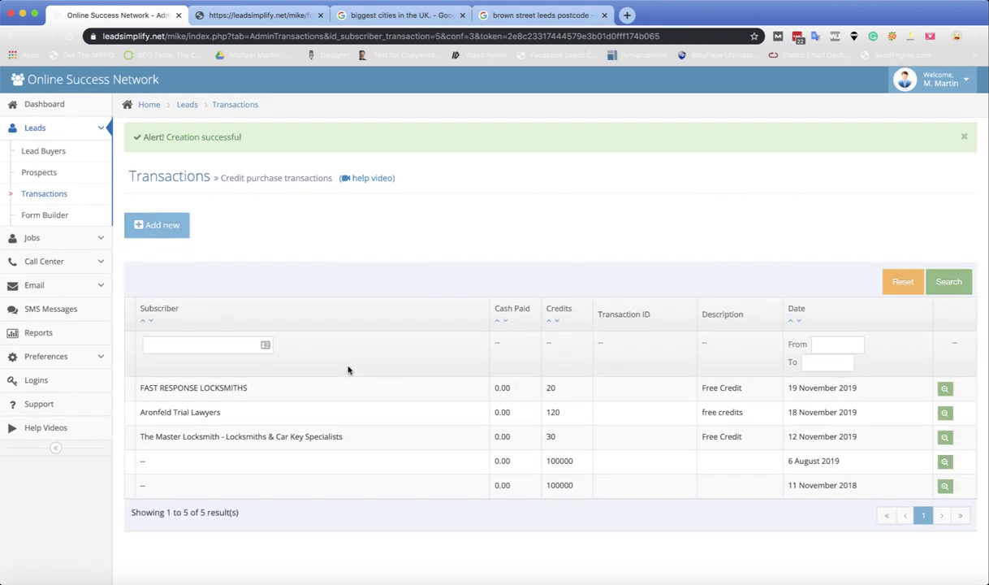
Step: View the FAST RESPONSE LOCKSMITHS transaction details: 20 credits, £0.00 paid, Free Credit
{"action": "left_click", "coordinate": [311, 394]}
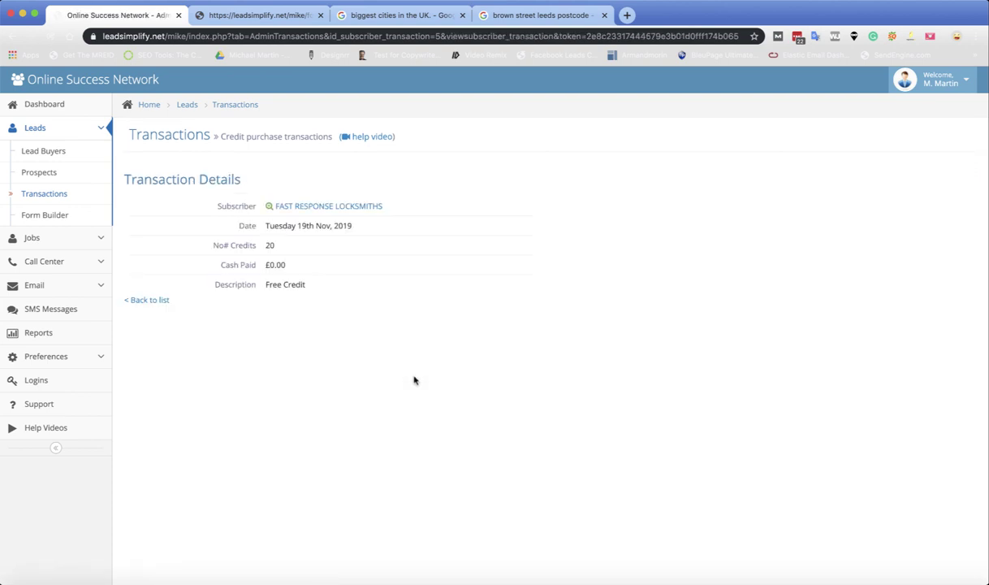